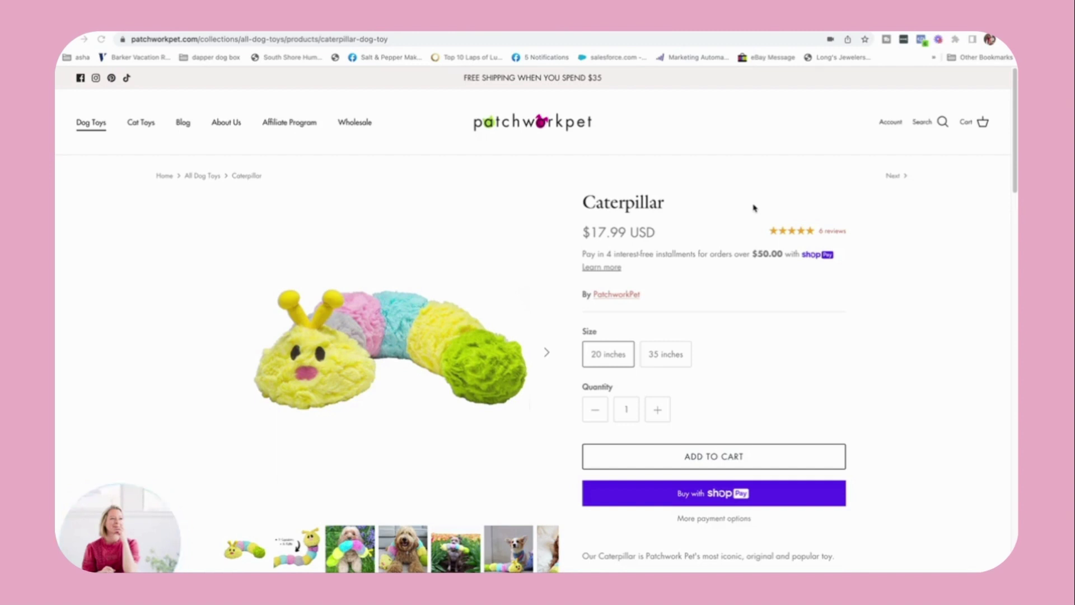
- Switch to the Shopify admin's Themes page and expand the theme library to review all saved themes
{"action": "left_click", "coordinate": [883, 34]}
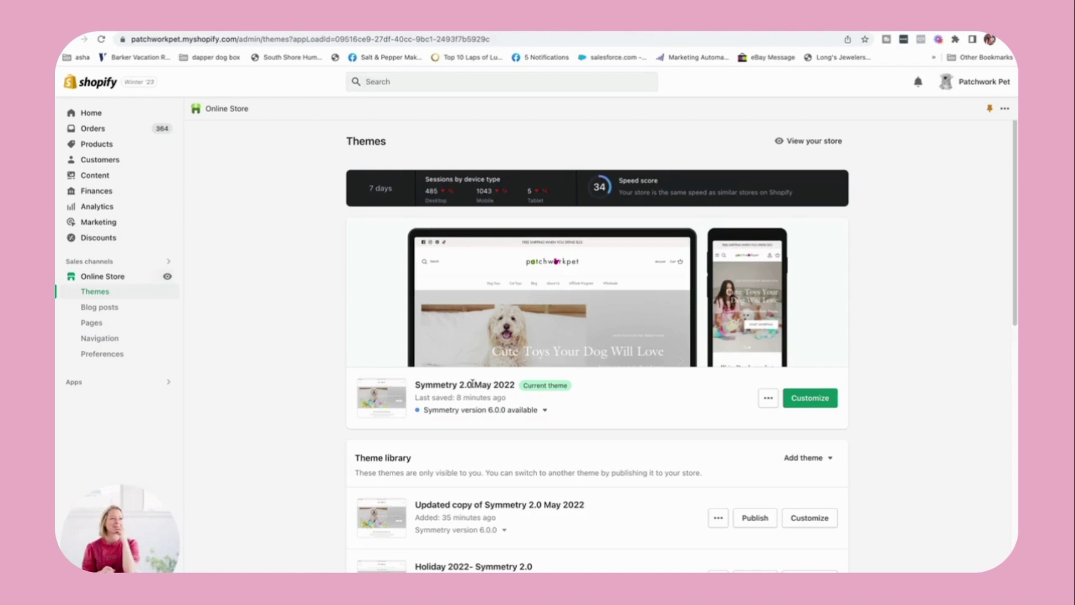
{"action": "left_click_drag", "start_coordinate": [1010, 210], "coordinate": [1016, 307]}
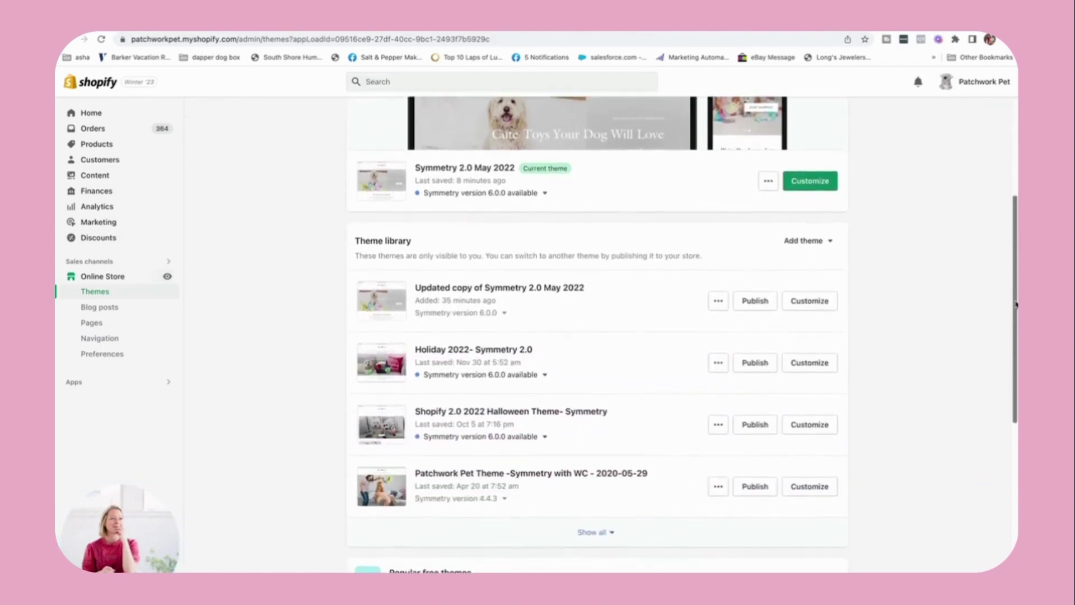
{"action": "left_click", "coordinate": [594, 533]}
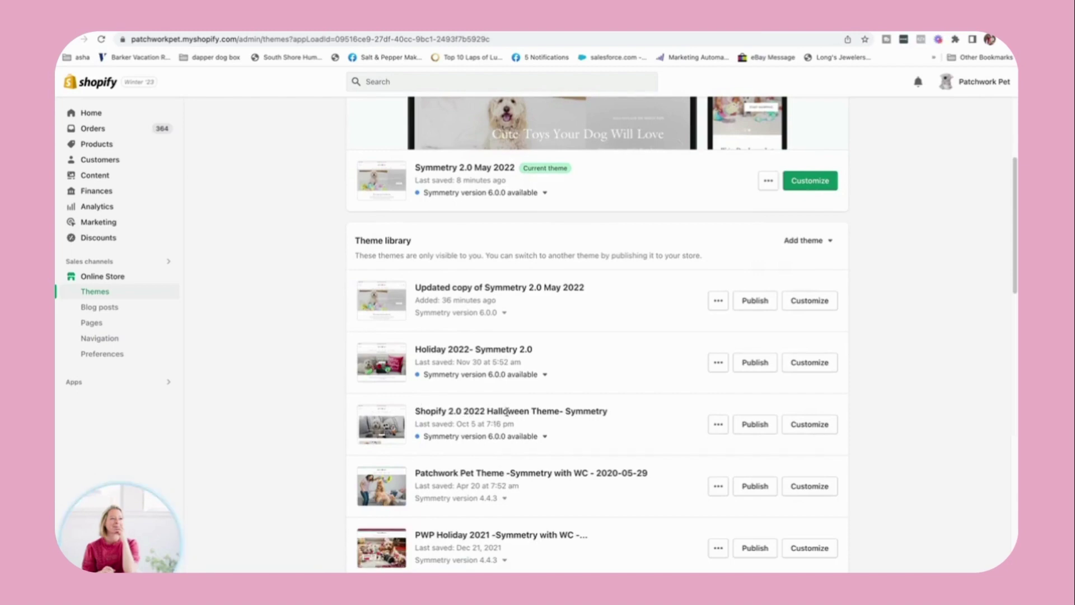
{"action": "scroll", "coordinate": [948, 382], "scroll_direction": "up", "scroll_amount": 3}
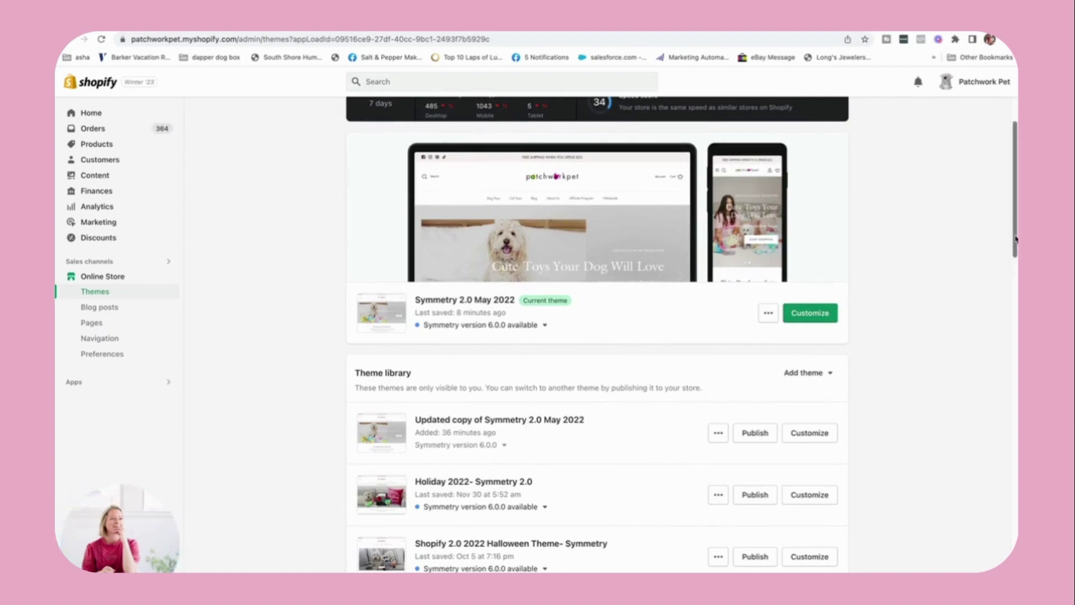
{"action": "left_click_drag", "start_coordinate": [1015, 240], "coordinate": [1011, 221]}
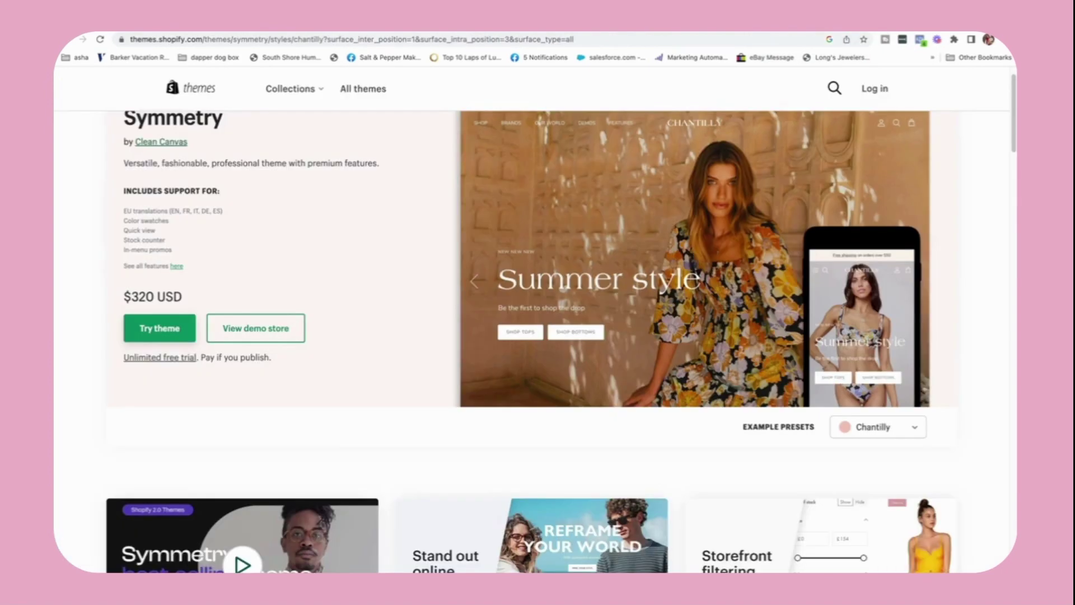
- Switch to the live Caterpillar product page and examine its layout down to the related products
{"action": "left_click", "coordinate": [784, 25]}
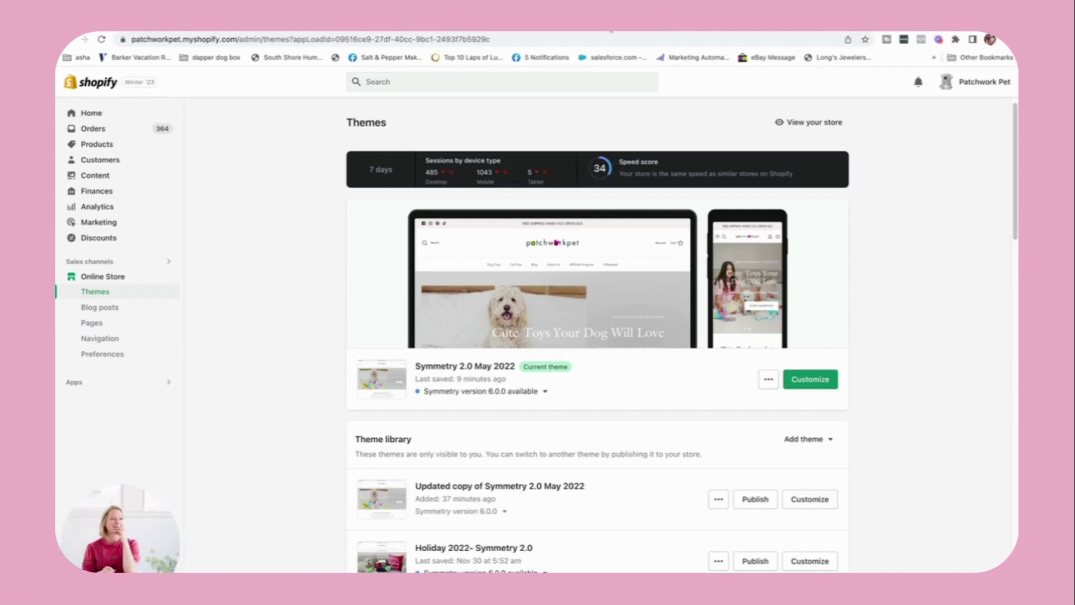
{"action": "left_click", "coordinate": [601, 33]}
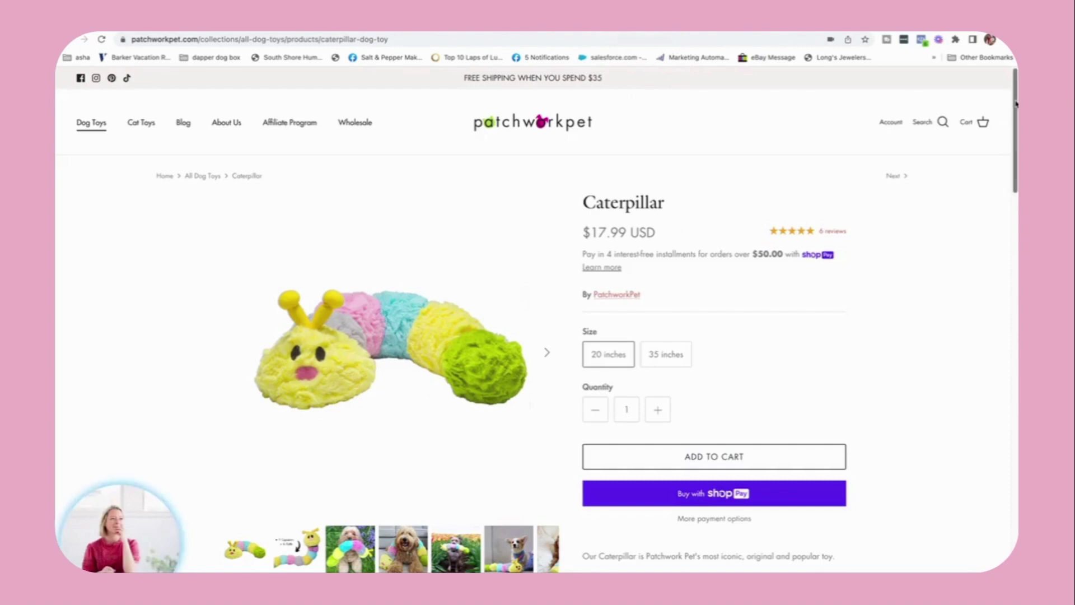
{"action": "left_click_drag", "start_coordinate": [1016, 104], "coordinate": [997, 265]}
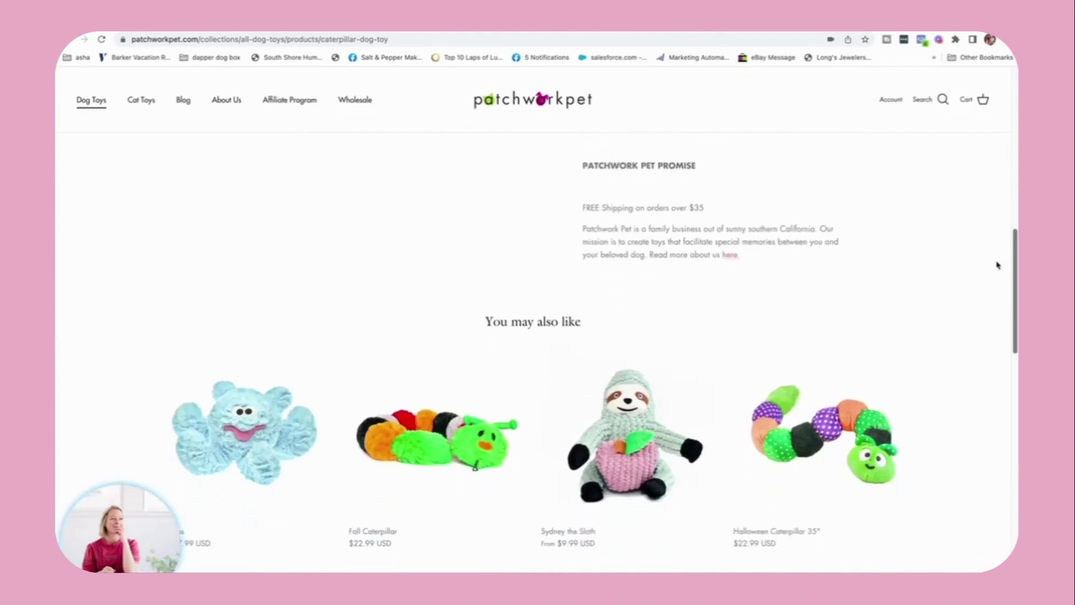
{"action": "left_click_drag", "start_coordinate": [997, 265], "coordinate": [1012, 95]}
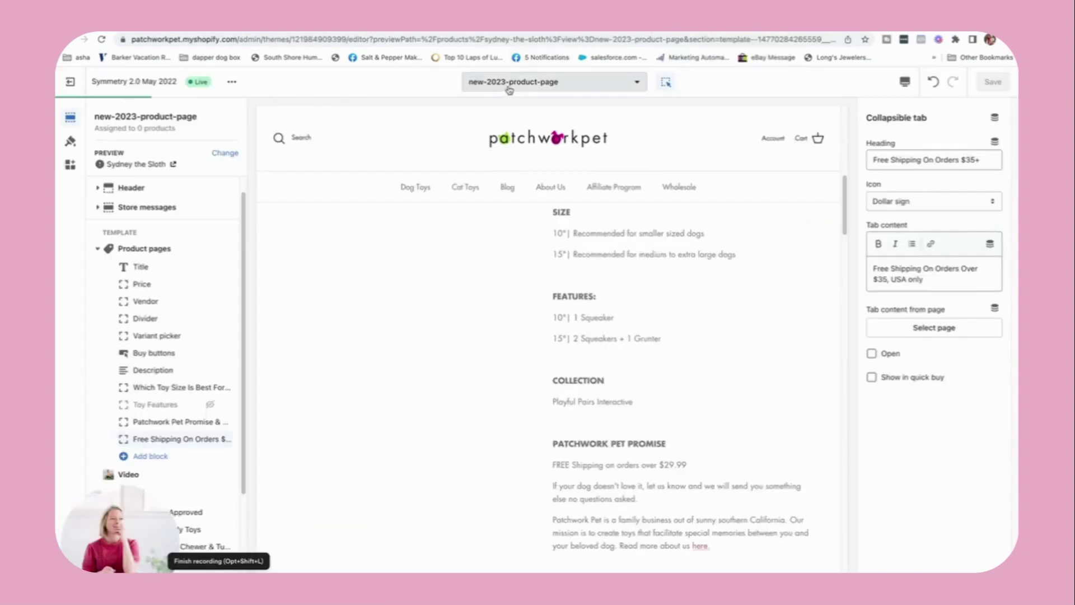
- Check which product templates the theme editor offers, keeping new-2023-product-page open
{"action": "left_click", "coordinate": [508, 84]}
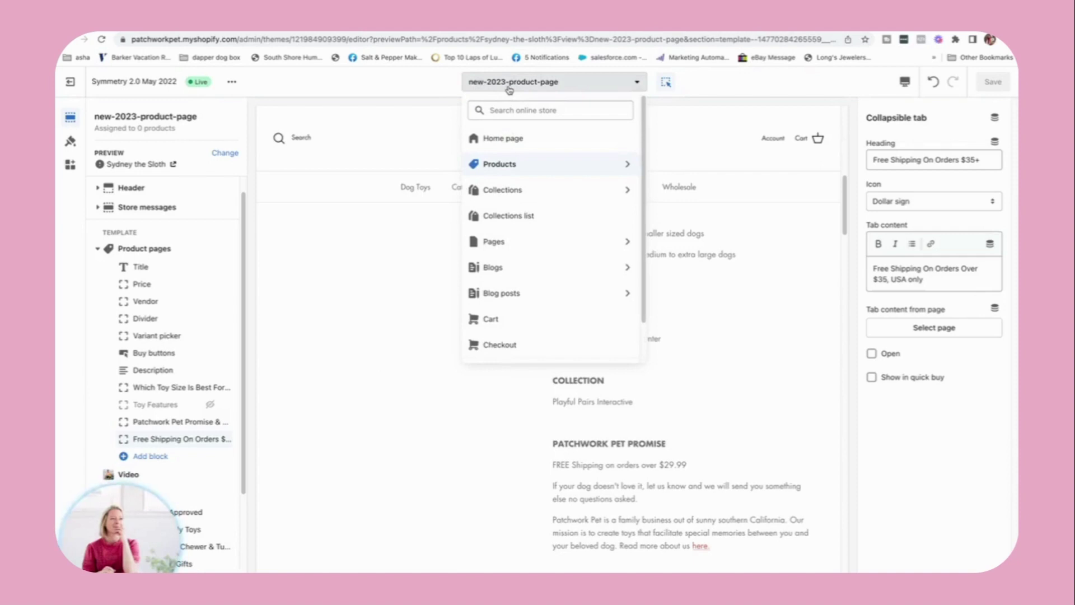
{"action": "left_click", "coordinate": [505, 166]}
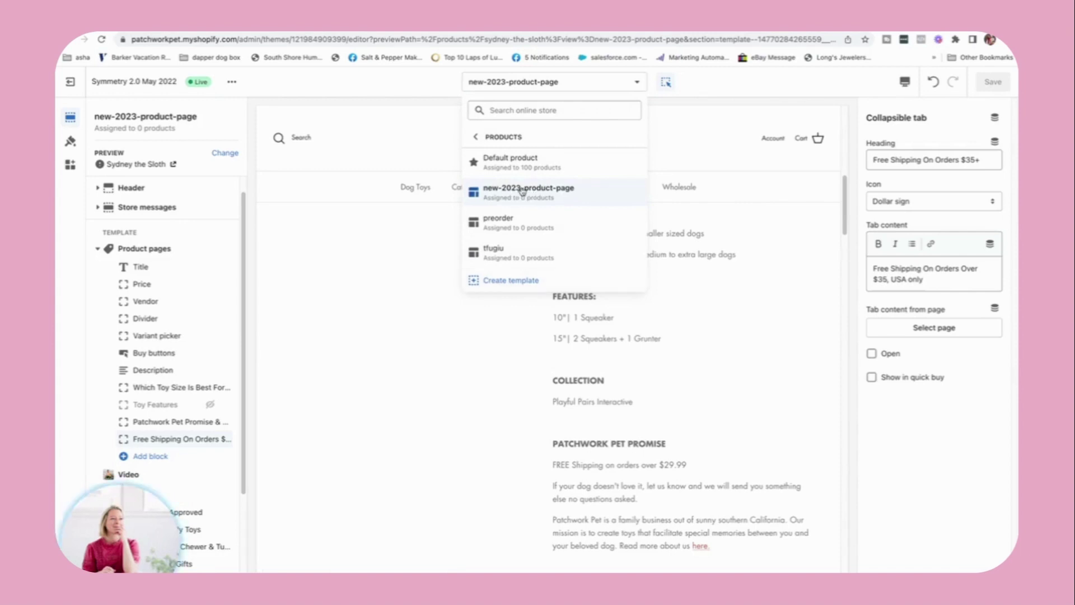
{"action": "left_click", "coordinate": [714, 124]}
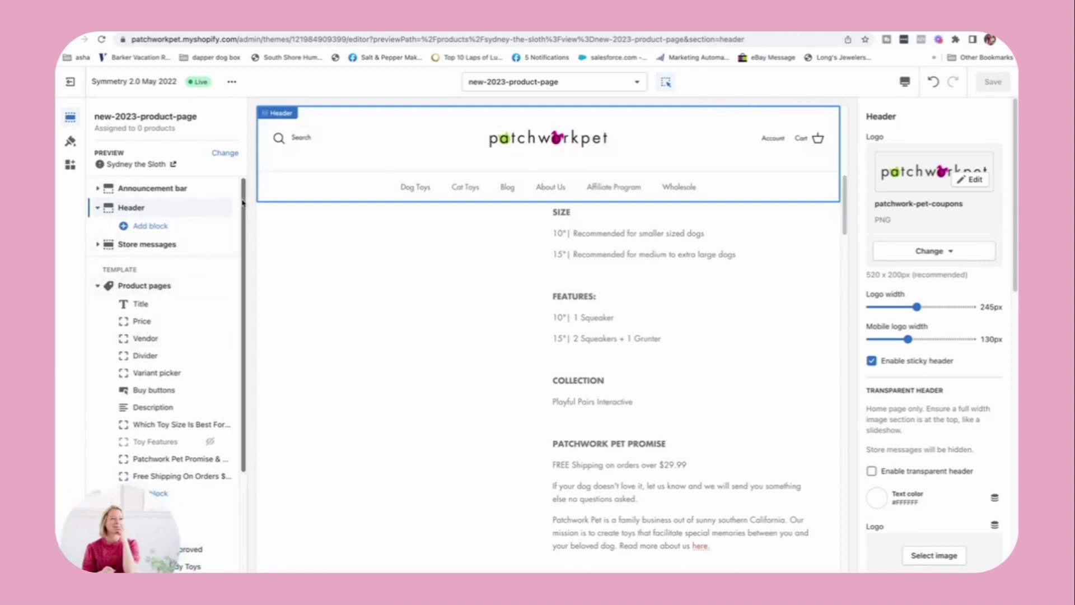
- Examine the blocks and sections of the new-2023-product-page template and the list of theme sections available to add
{"action": "scroll", "coordinate": [248, 276], "scroll_direction": "down", "scroll_amount": 2}
{"action": "scroll", "coordinate": [249, 276], "scroll_direction": "up", "scroll_amount": 2}
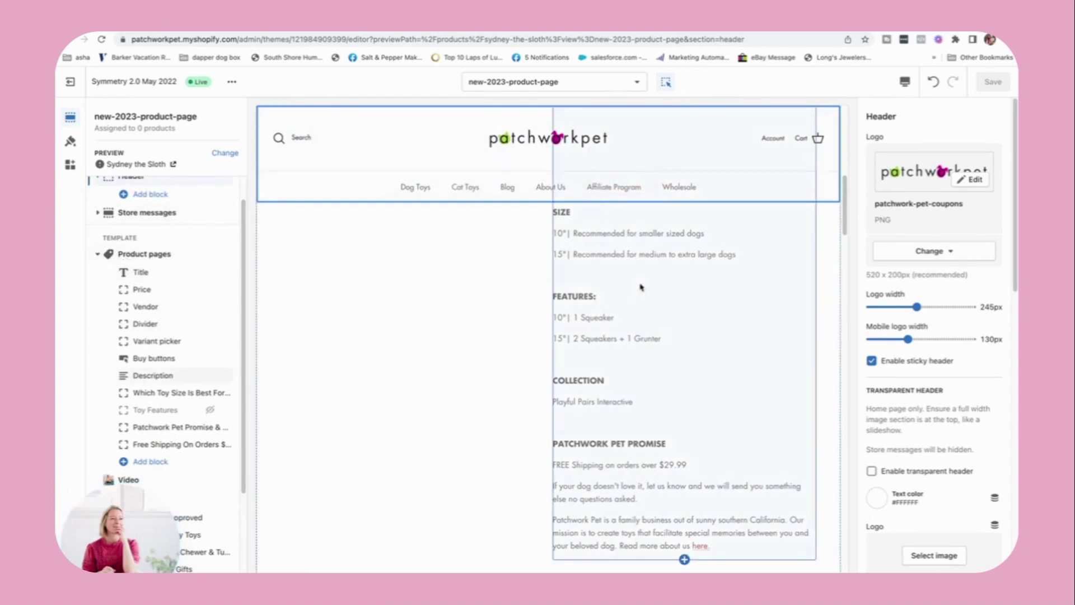
{"action": "scroll", "coordinate": [183, 323], "scroll_direction": "down", "scroll_amount": 1}
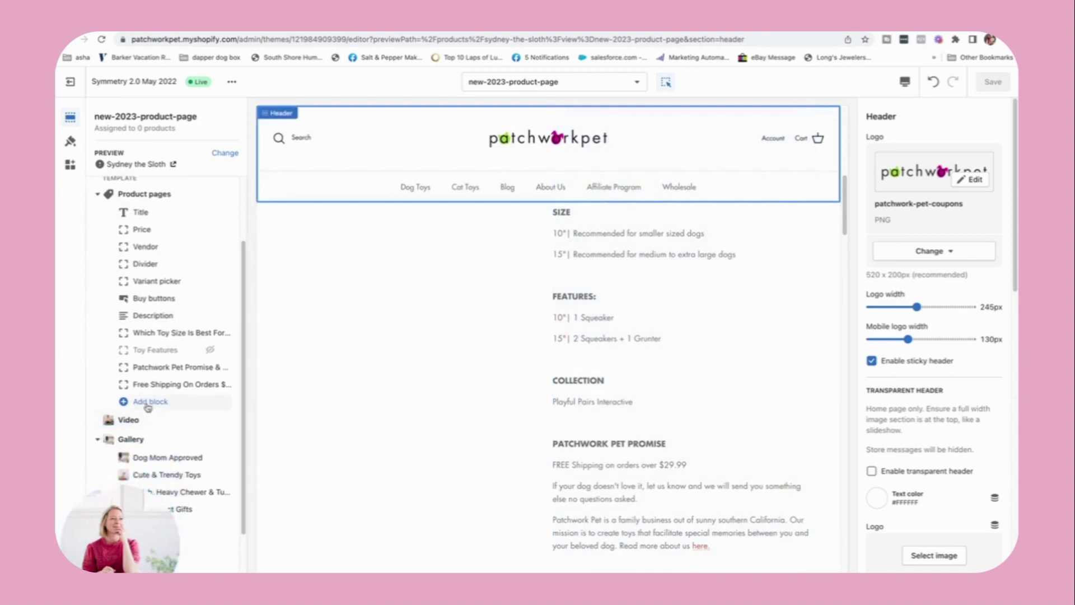
{"action": "mouse_move", "coordinate": [149, 405]}
{"action": "left_click_drag", "start_coordinate": [245, 326], "coordinate": [245, 413]}
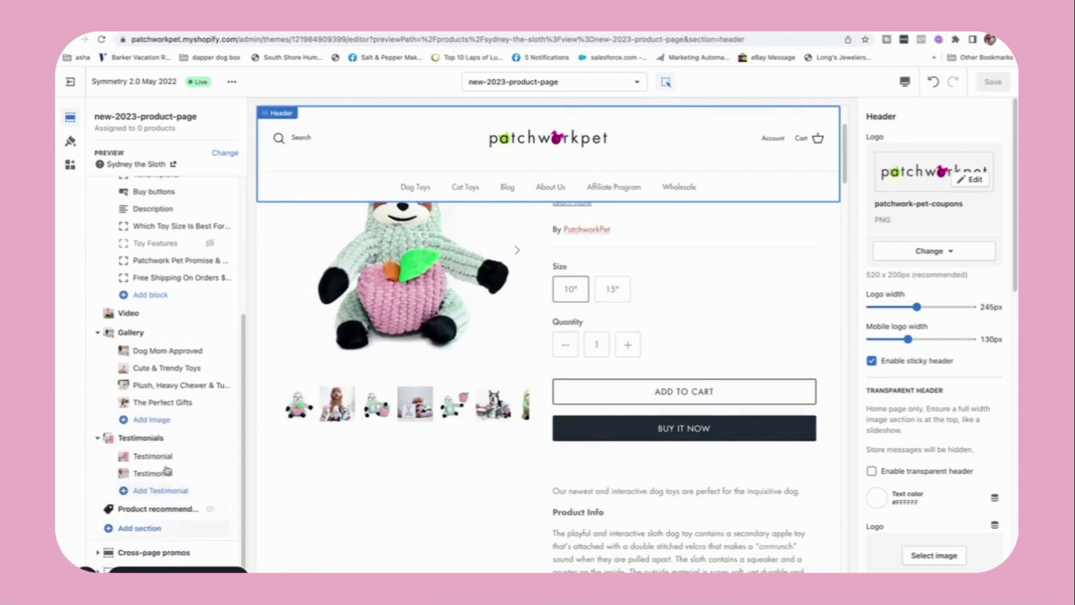
{"action": "mouse_move", "coordinate": [151, 224]}
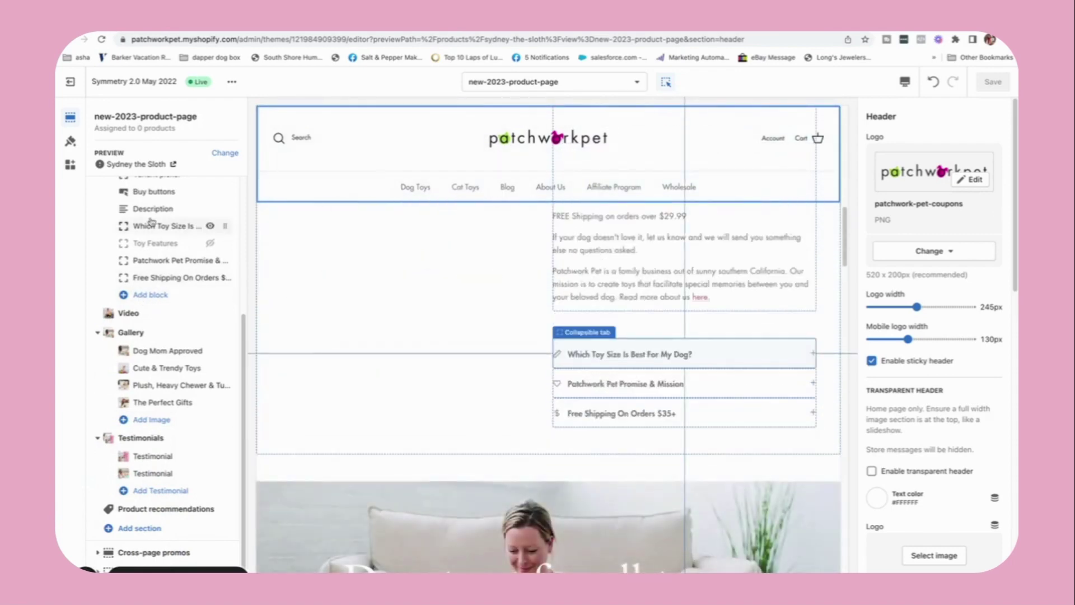
{"action": "left_click", "coordinate": [133, 529]}
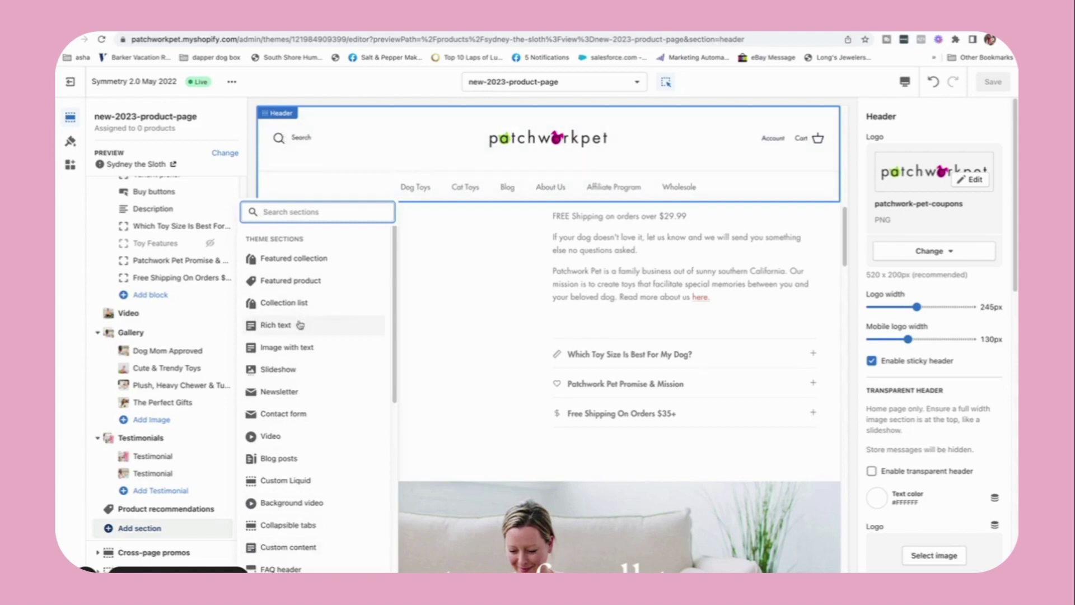
{"action": "left_click", "coordinate": [853, 84]}
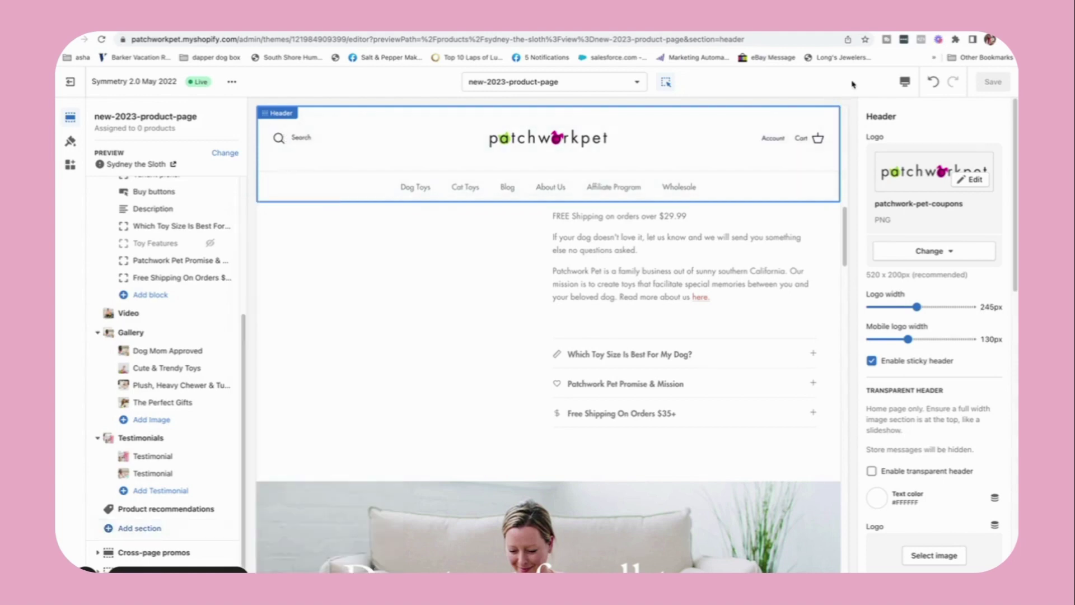
- Select the Video section in the page preview, play its video and review the section's settings
{"action": "left_click_drag", "start_coordinate": [846, 223], "coordinate": [862, 289]}
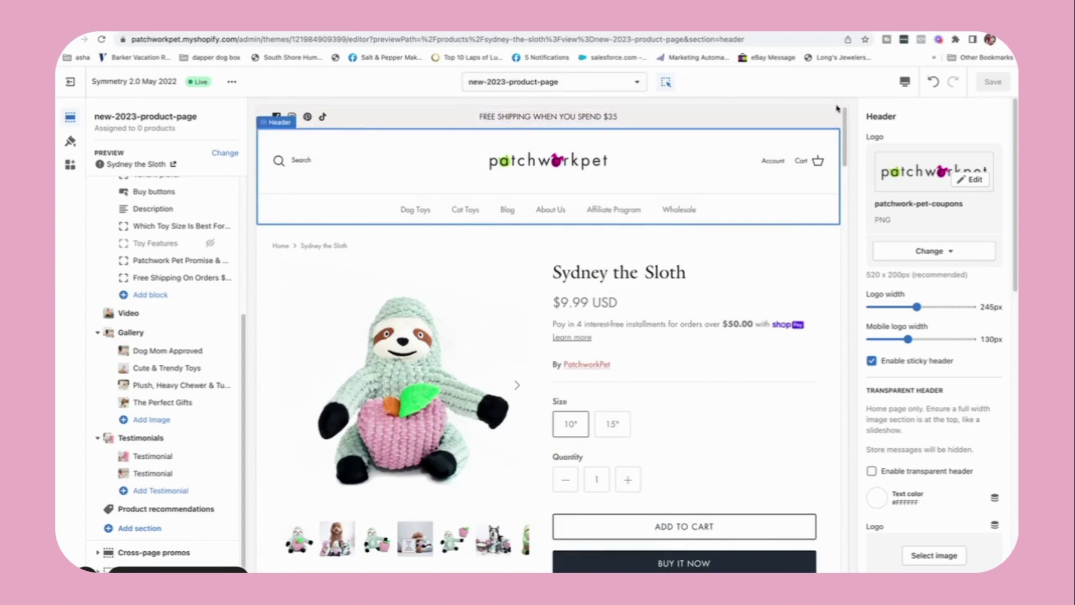
{"action": "left_click_drag", "start_coordinate": [844, 112], "coordinate": [853, 247]}
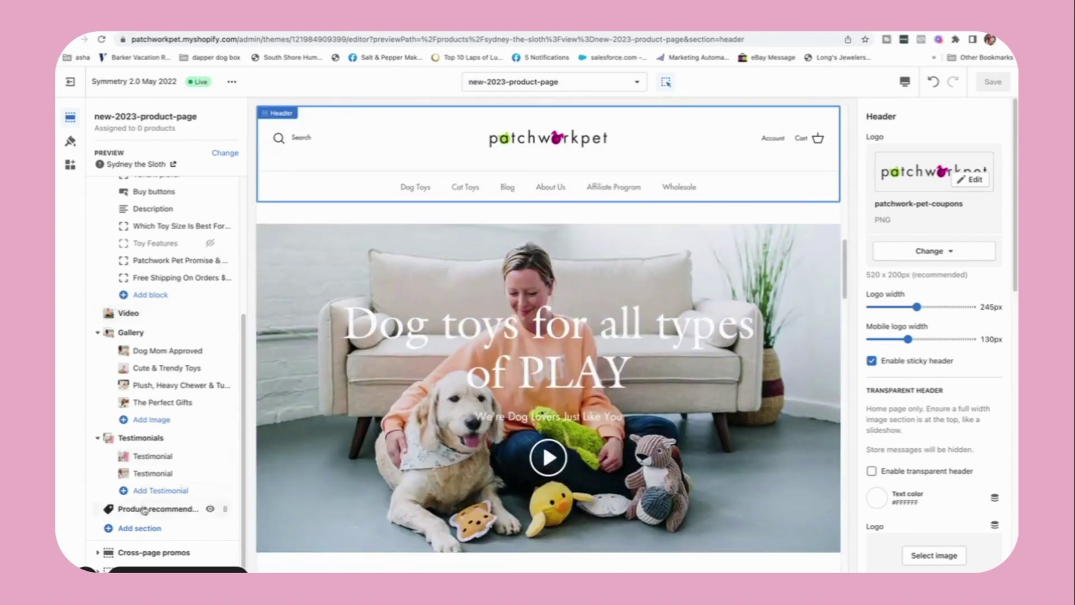
{"action": "left_click", "coordinate": [549, 458]}
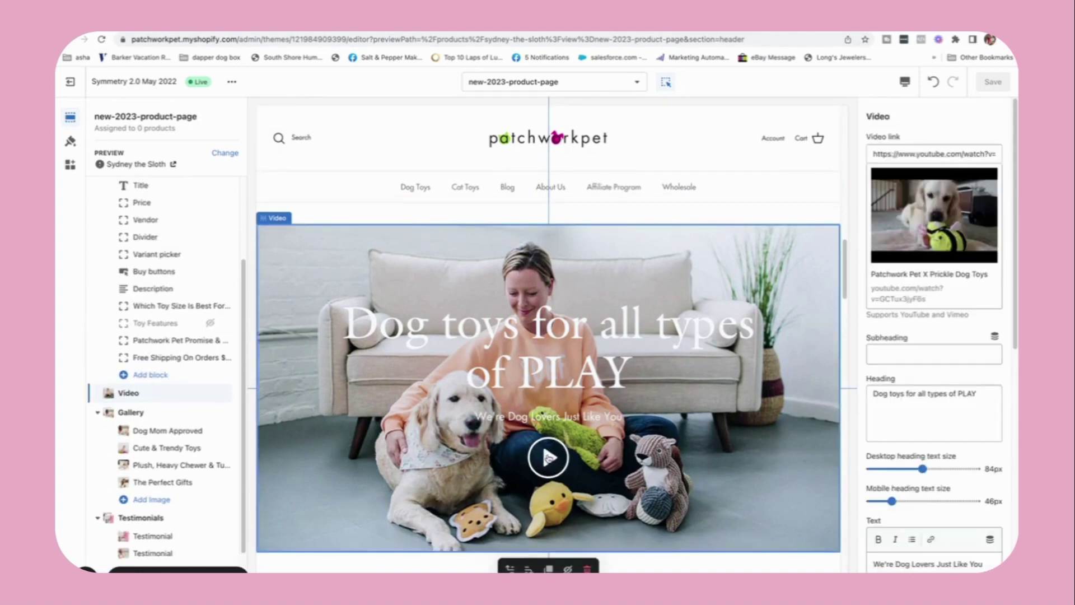
{"action": "left_click", "coordinate": [549, 458]}
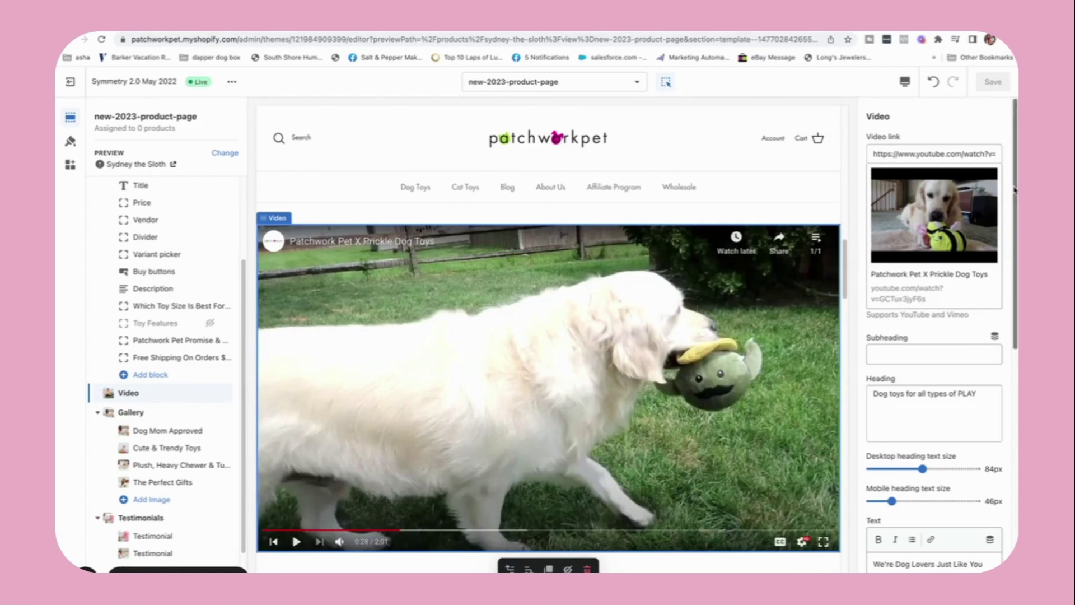
{"action": "scroll", "coordinate": [1015, 189], "scroll_direction": "down", "scroll_amount": 6}
{"action": "scroll", "coordinate": [1015, 184], "scroll_direction": "up", "scroll_amount": 5}
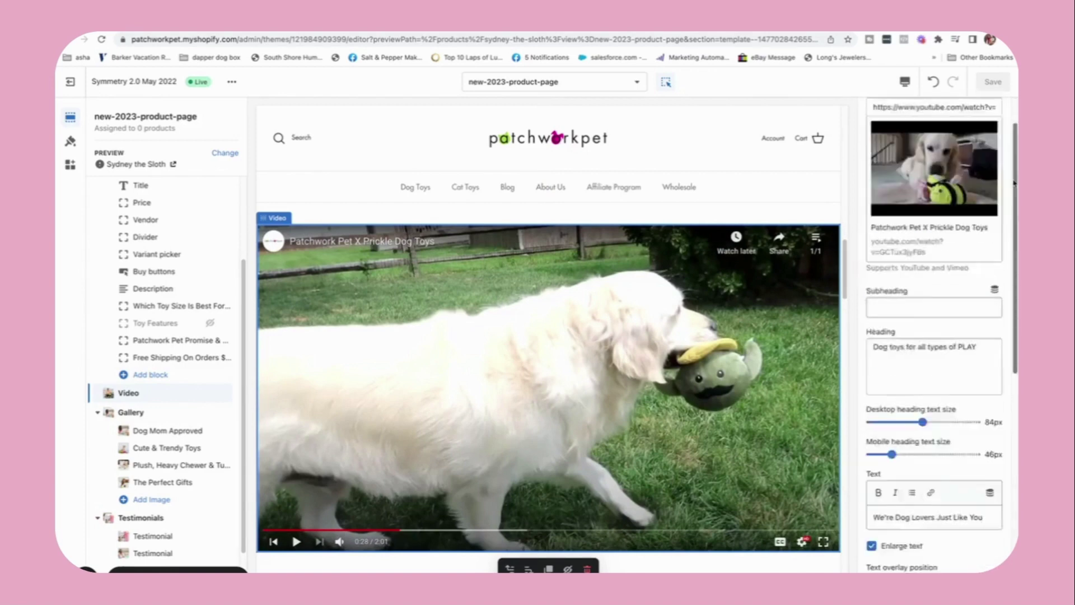
{"action": "scroll", "coordinate": [1015, 182], "scroll_direction": "up", "scroll_amount": 1}
- Look through the theme sections that can be added after Product recommendations, including Gallery and Testimonials
{"action": "left_click_drag", "start_coordinate": [846, 249], "coordinate": [841, 316]}
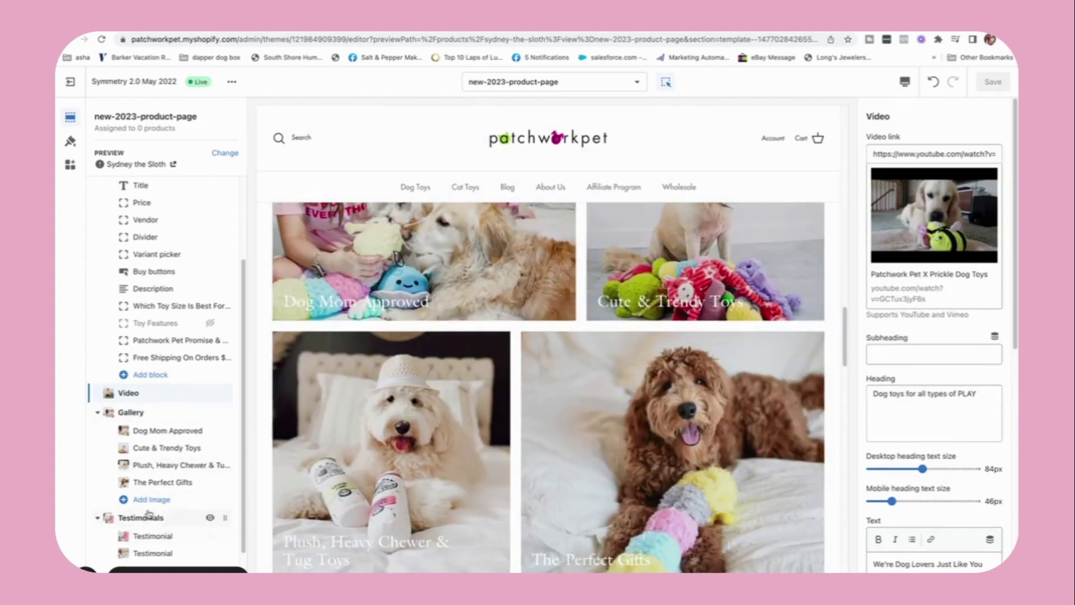
{"action": "left_click_drag", "start_coordinate": [249, 434], "coordinate": [255, 517]}
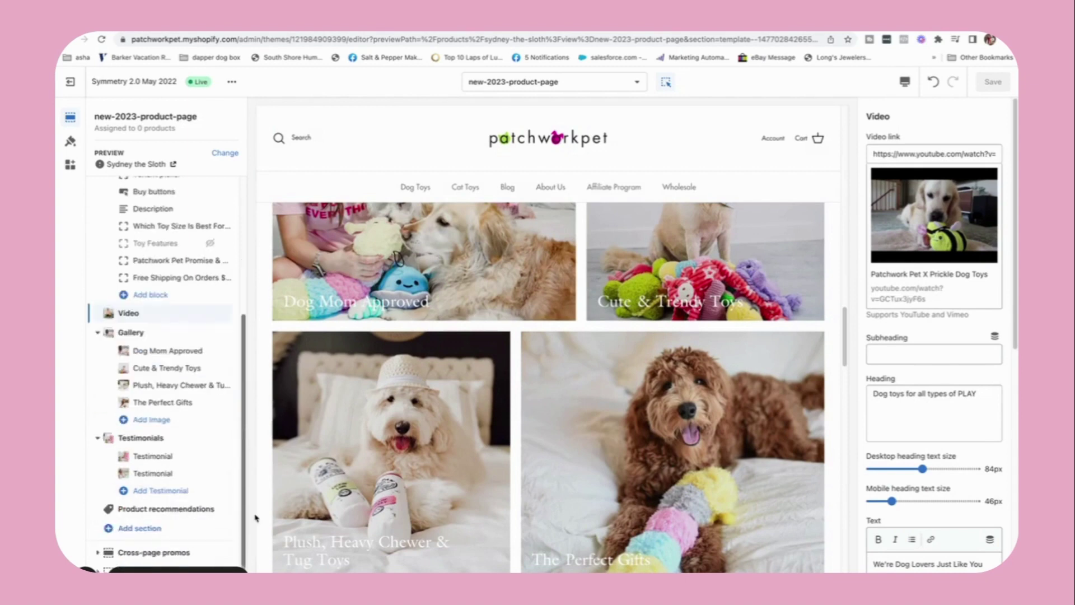
{"action": "left_click", "coordinate": [140, 528]}
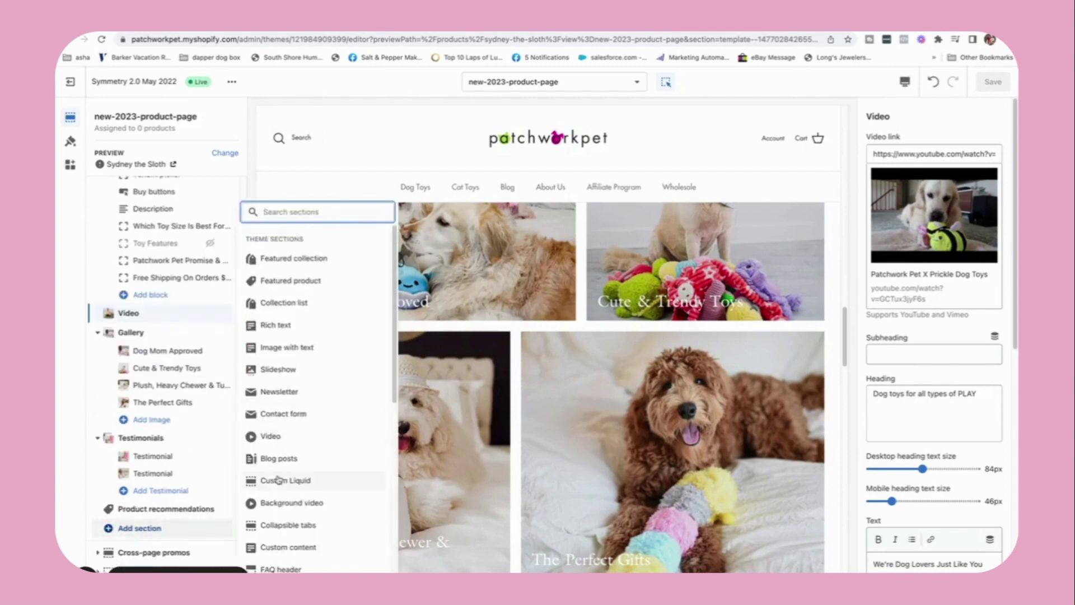
{"action": "left_click_drag", "start_coordinate": [395, 238], "coordinate": [395, 339]}
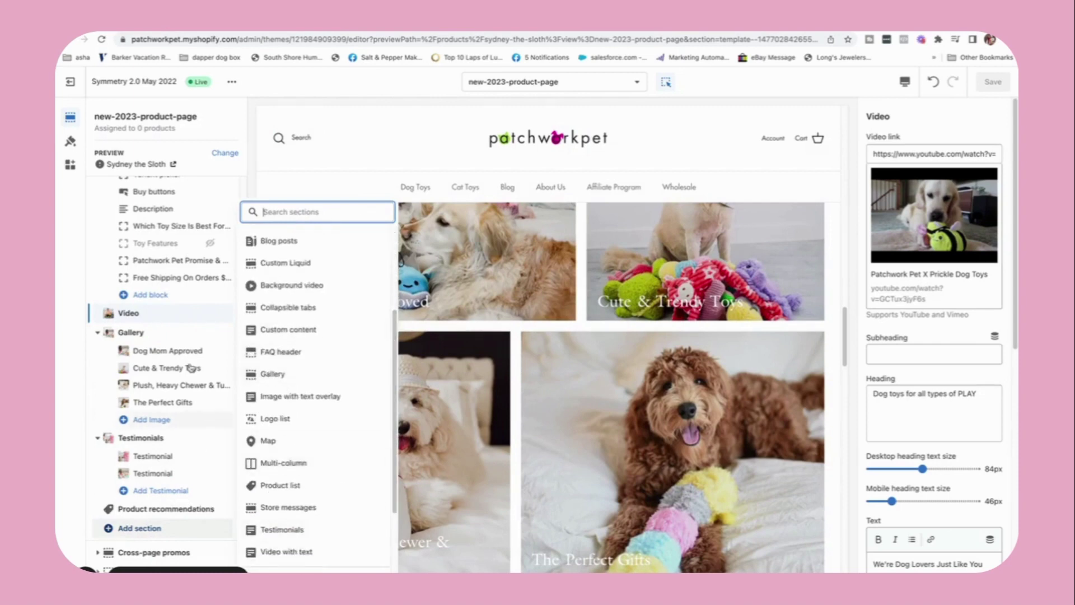
{"action": "left_click", "coordinate": [851, 239]}
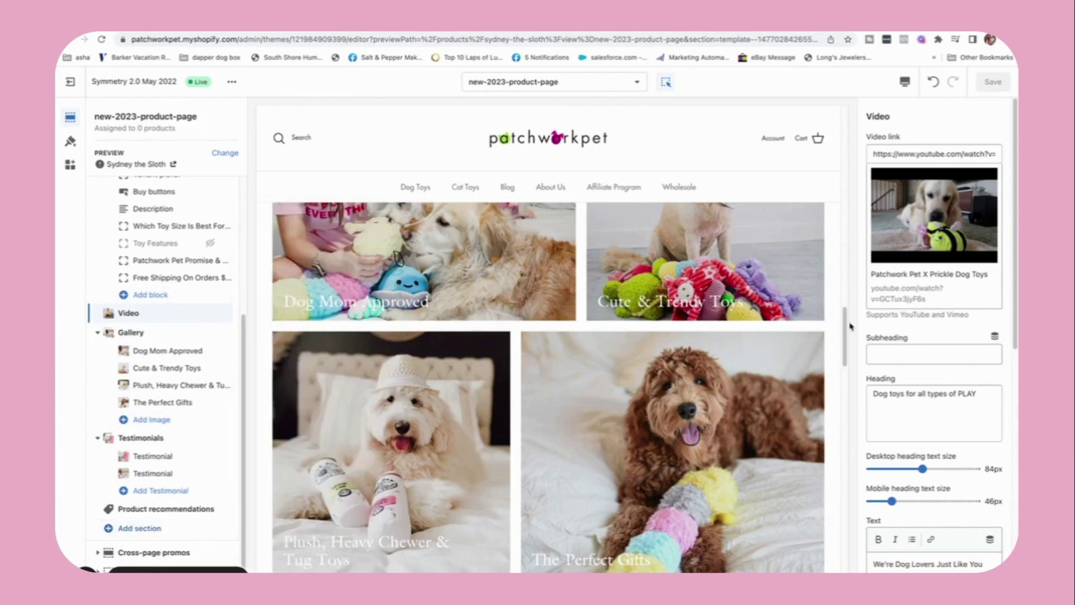
- Examine the Gallery section's image tiles in the page preview
{"action": "mouse_move", "coordinate": [848, 323]}
{"action": "left_mouse_down"}
{"action": "mouse_move", "coordinate": [848, 287]}
{"action": "mouse_move", "coordinate": [848, 312]}
{"action": "left_mouse_up"}
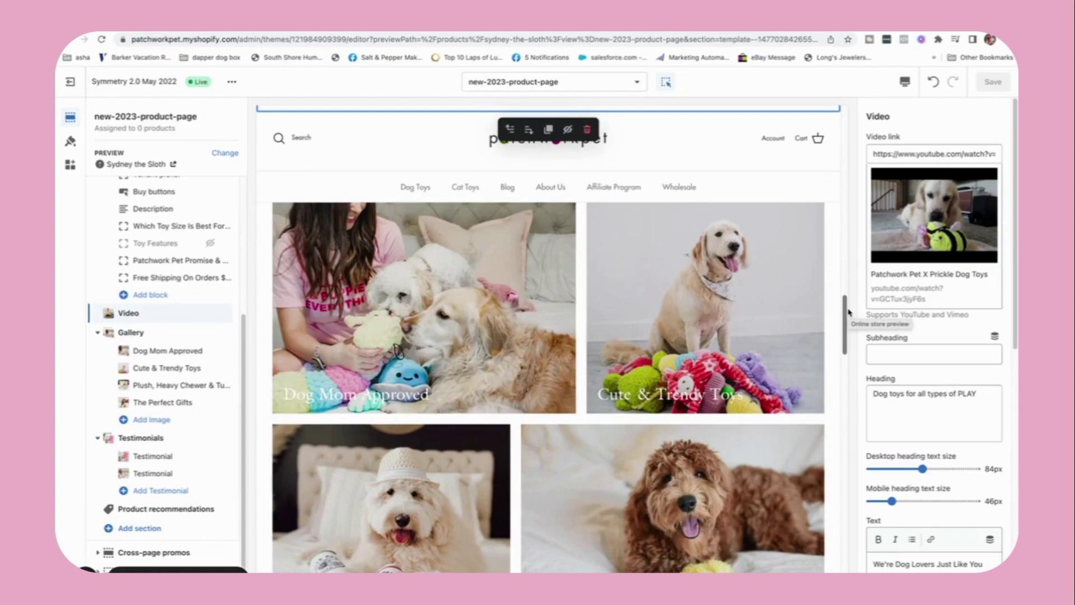
{"action": "mouse_move", "coordinate": [849, 312]}
{"action": "left_mouse_down"}
{"action": "mouse_move", "coordinate": [838, 175]}
{"action": "mouse_move", "coordinate": [847, 353]}
{"action": "mouse_move", "coordinate": [858, 327]}
{"action": "left_mouse_up"}
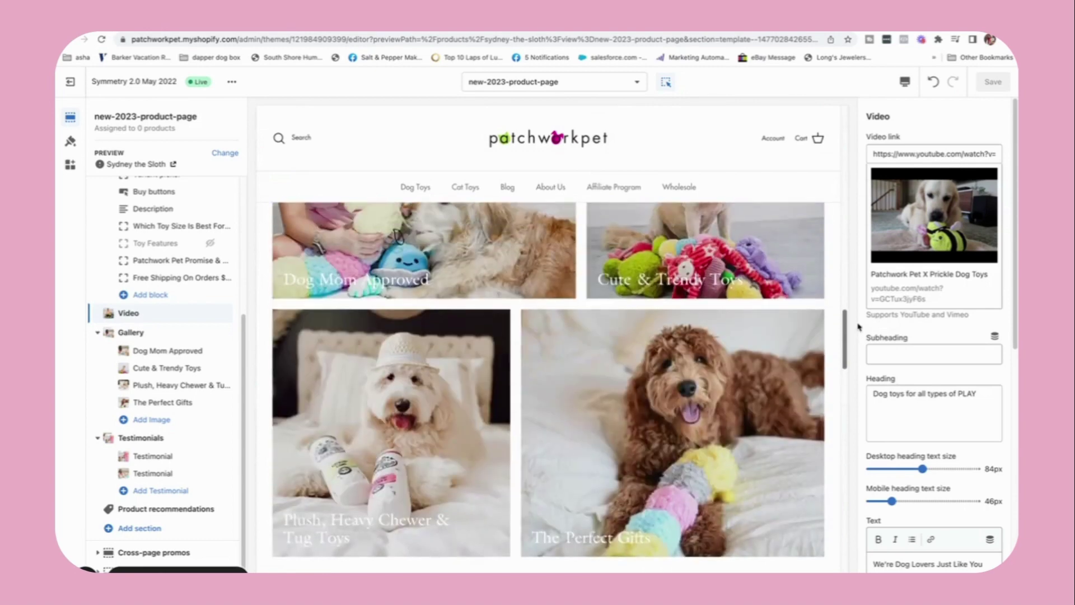
{"action": "left_click_drag", "start_coordinate": [859, 326], "coordinate": [856, 304]}
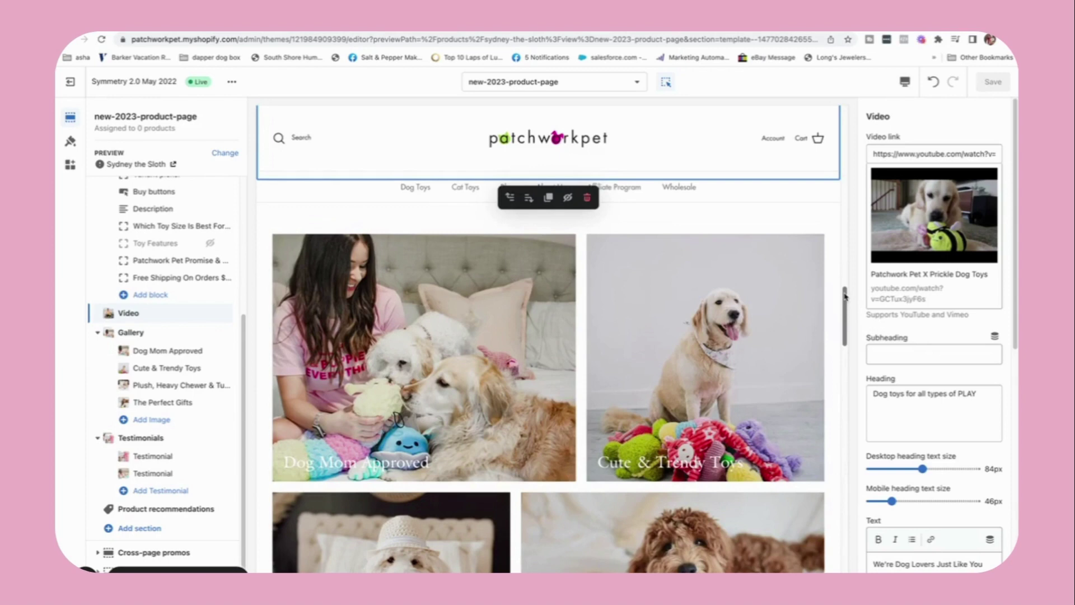
{"action": "left_click_drag", "start_coordinate": [845, 296], "coordinate": [845, 303]}
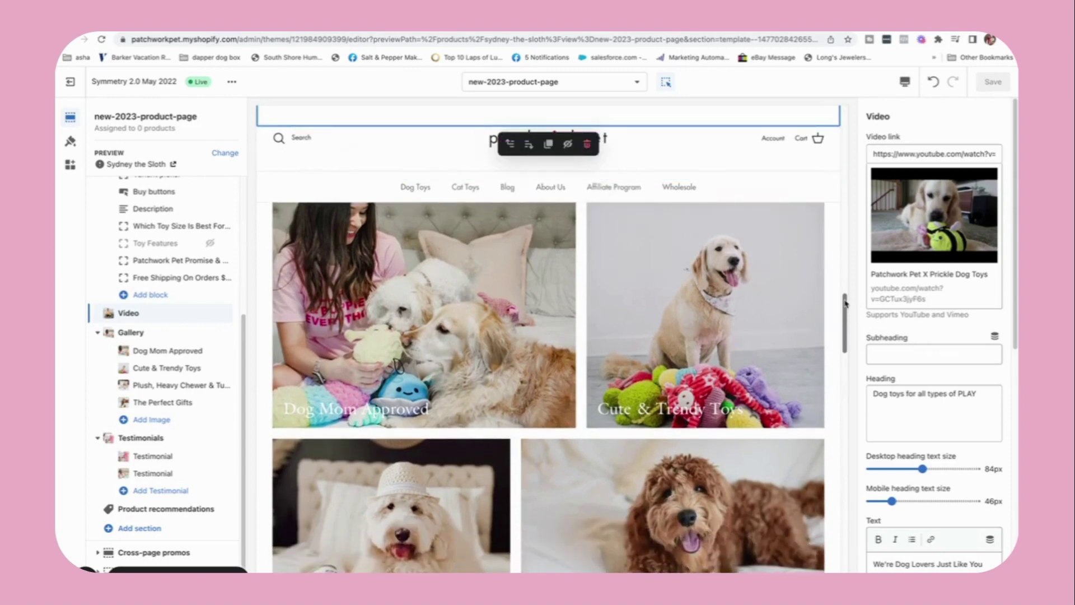
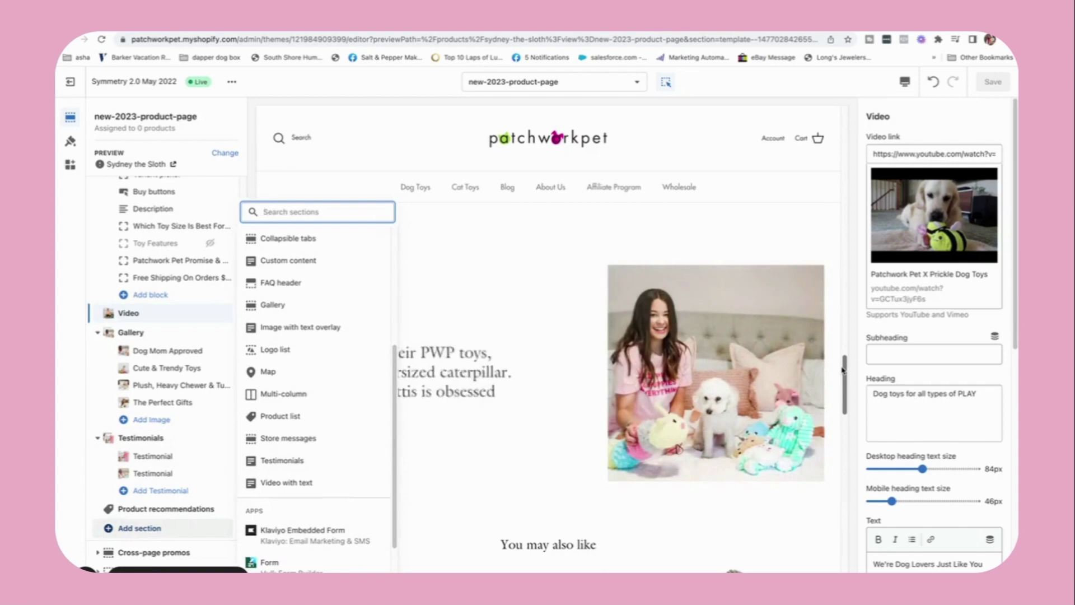
- Add a Logo list section below Product recommendations, look at its preview, and undo the addition
{"action": "left_click", "coordinate": [837, 88]}
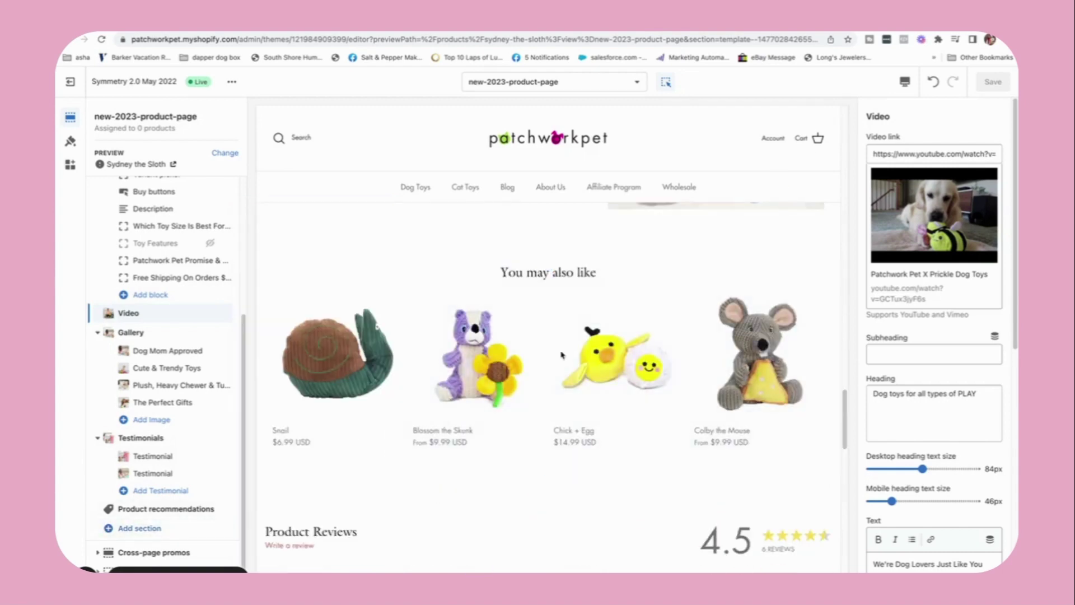
{"action": "left_click", "coordinate": [135, 527]}
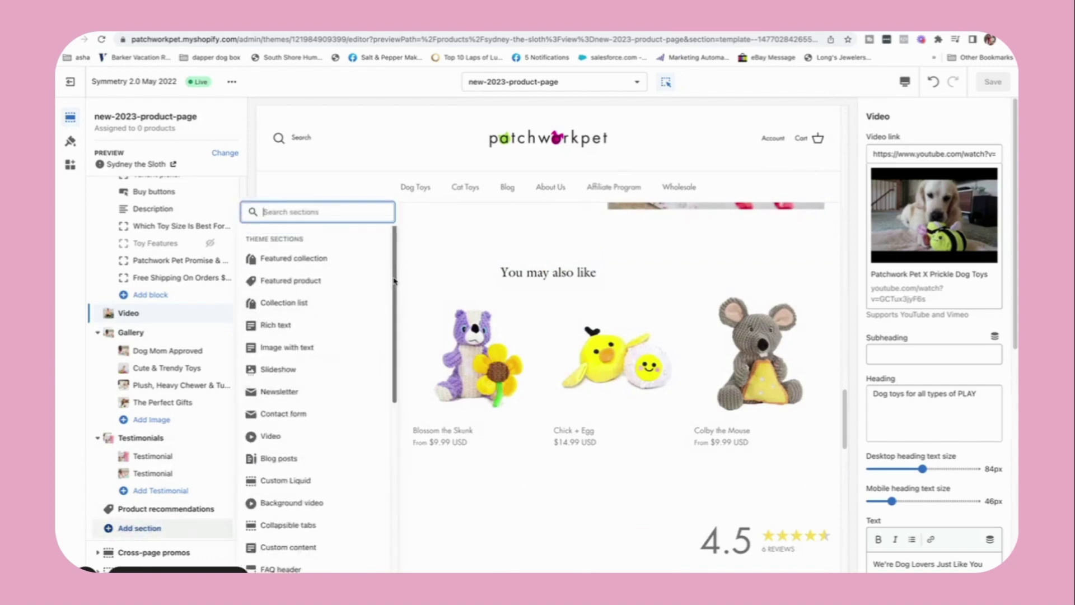
{"action": "left_click_drag", "start_coordinate": [394, 280], "coordinate": [404, 425]}
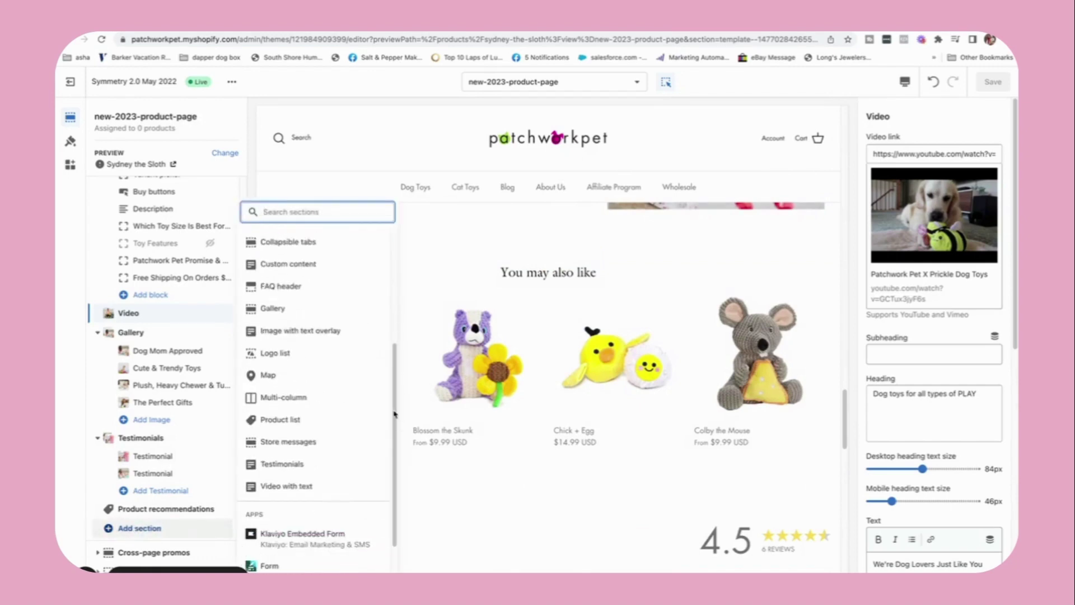
{"action": "left_click", "coordinate": [266, 355]}
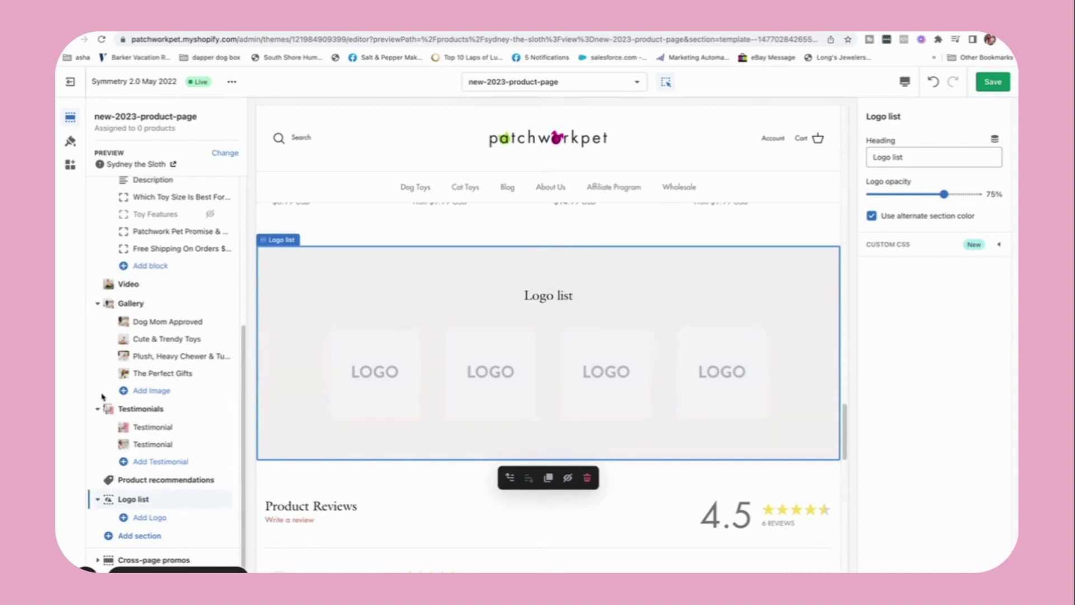
{"action": "mouse_move", "coordinate": [227, 498]}
{"action": "key", "text": "super+z"}
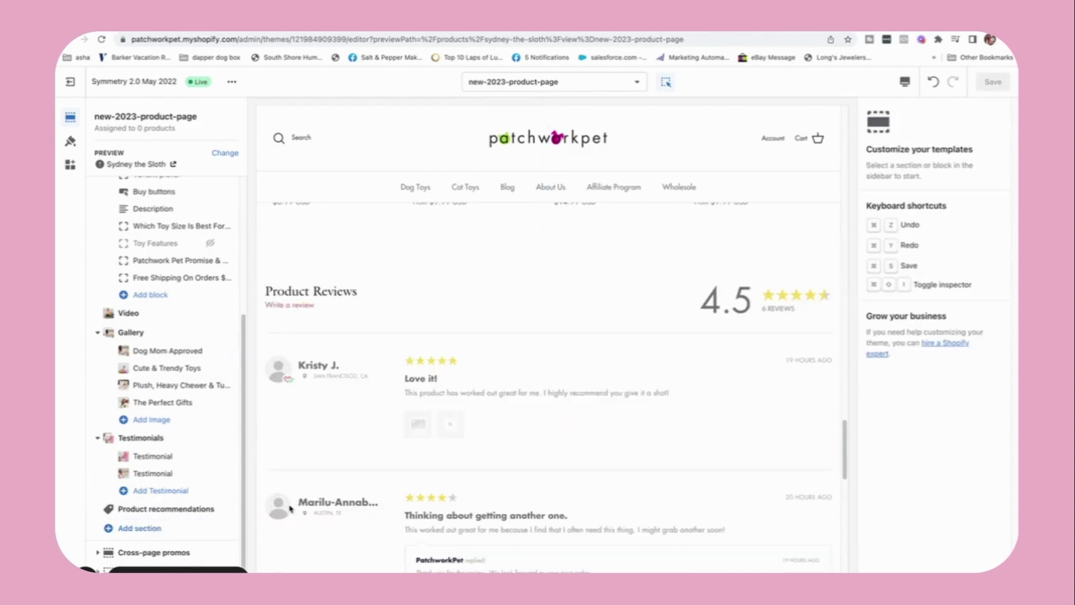
- Browse the available theme sections, add a Collection list below Product recommendations and check its theme settings
{"action": "left_click", "coordinate": [140, 528]}
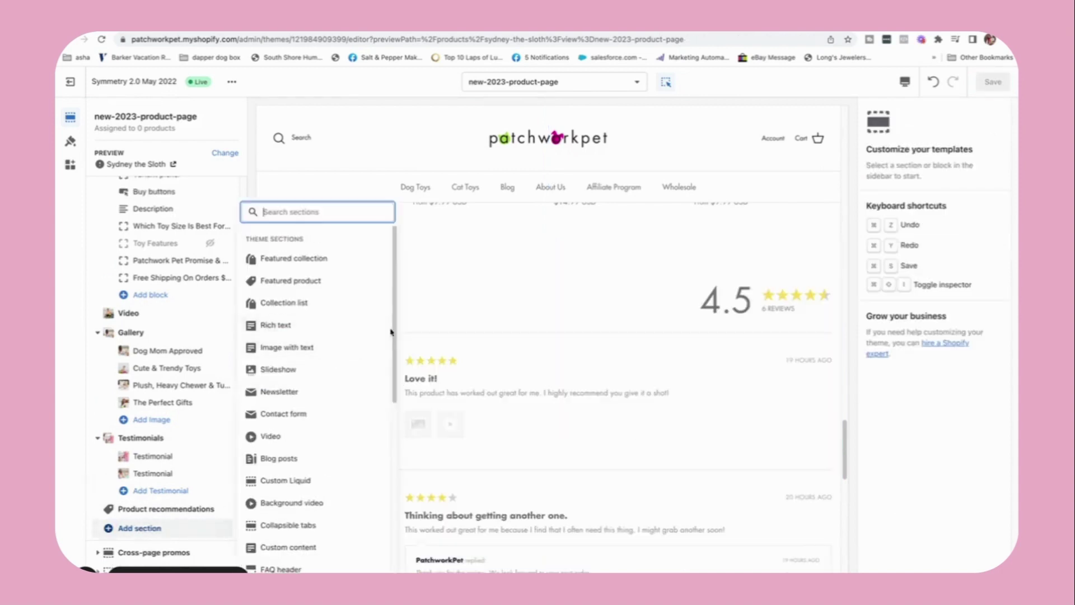
{"action": "left_click_drag", "start_coordinate": [396, 358], "coordinate": [405, 477]}
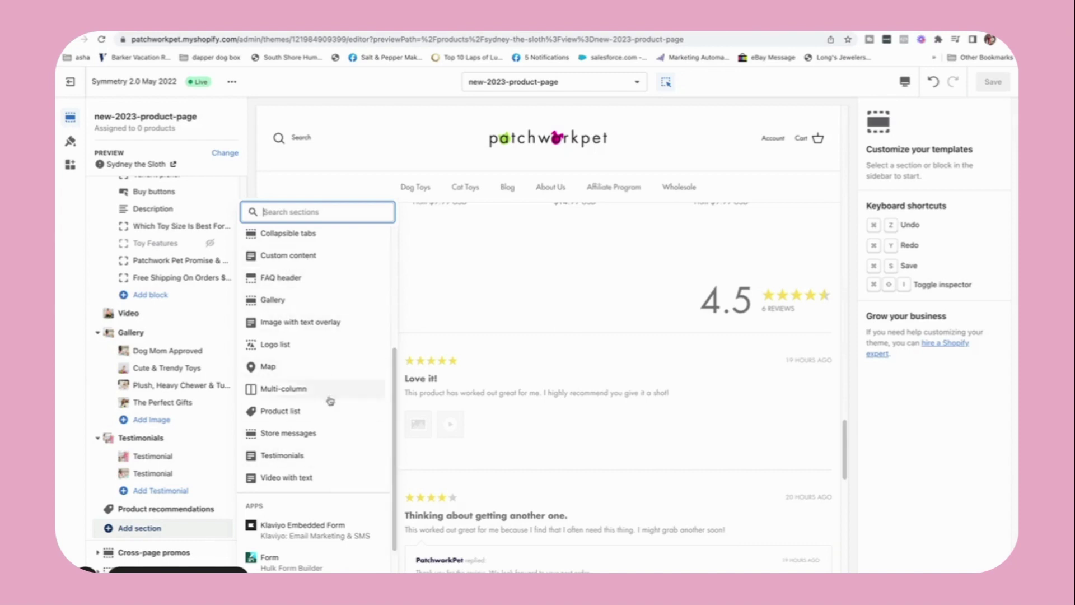
{"action": "left_click_drag", "start_coordinate": [395, 399], "coordinate": [397, 263]}
{"action": "left_click", "coordinate": [269, 276]}
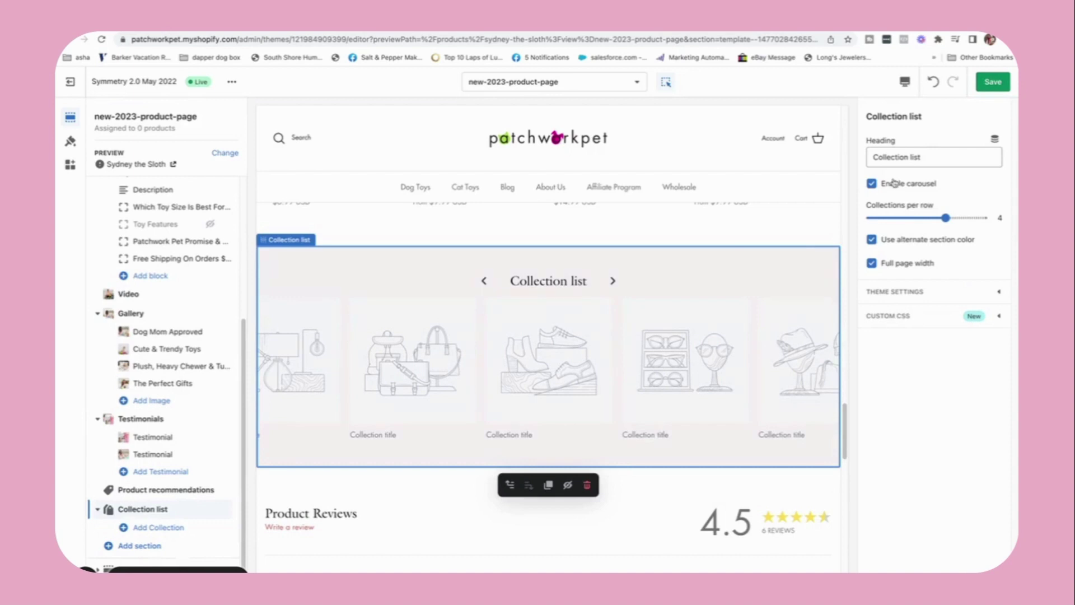
{"action": "left_click", "coordinate": [876, 293]}
{"action": "left_click", "coordinate": [876, 294]}
- Add a collection block to the Collection list section and assign the All Dog Toys collection to it
{"action": "left_click", "coordinate": [147, 527]}
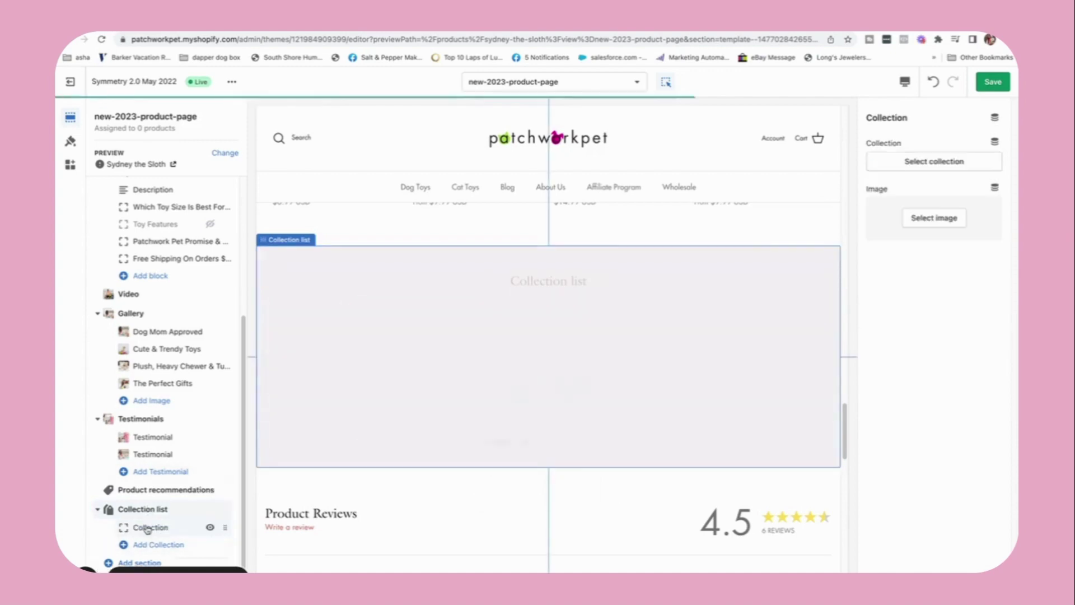
{"action": "left_click", "coordinate": [473, 367]}
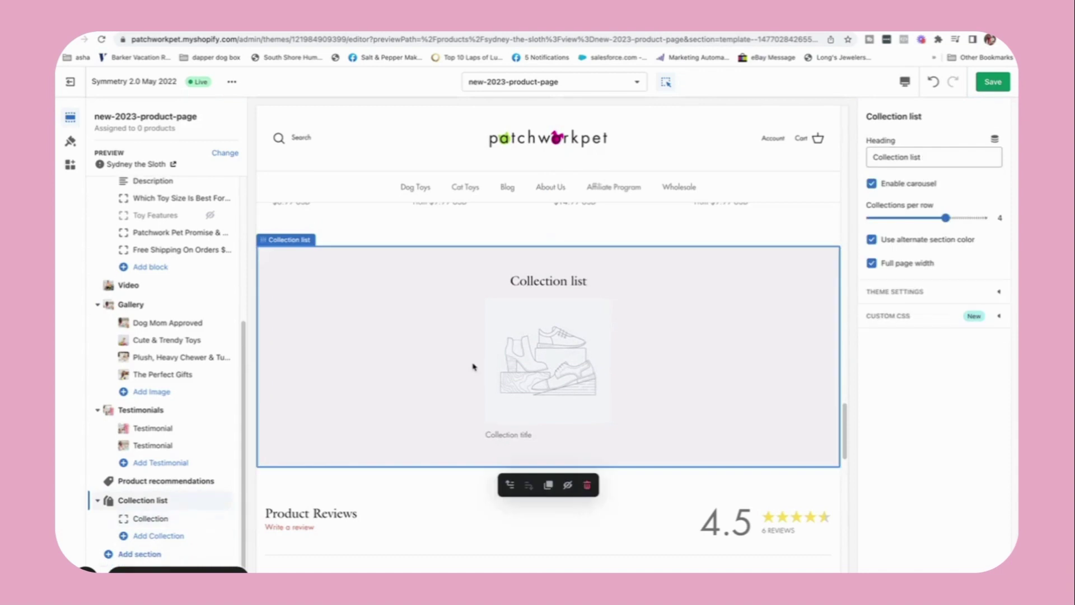
{"action": "left_click", "coordinate": [956, 152]}
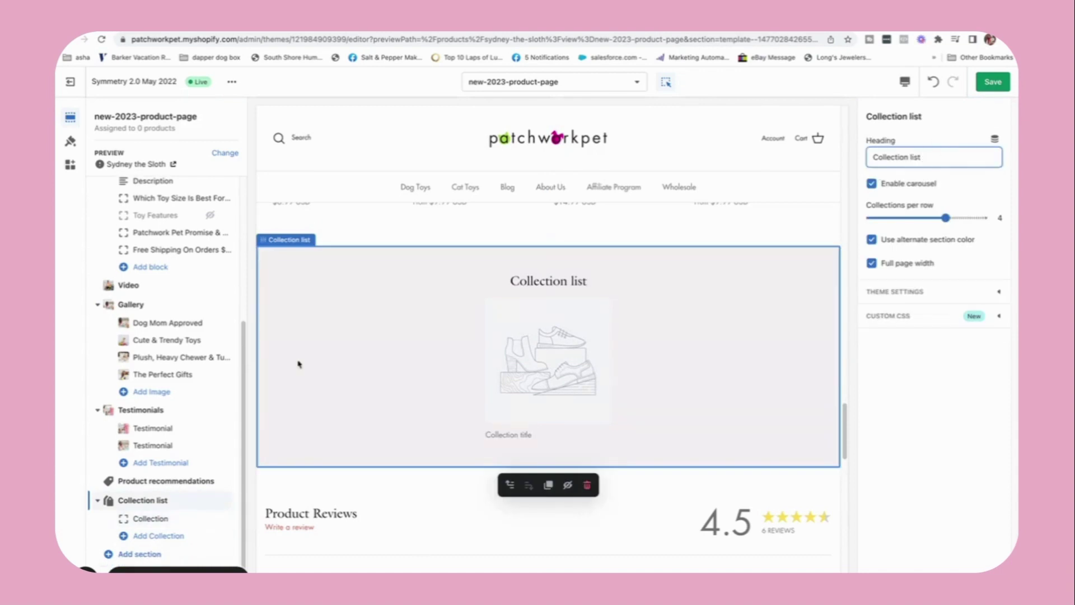
{"action": "left_click", "coordinate": [243, 420]}
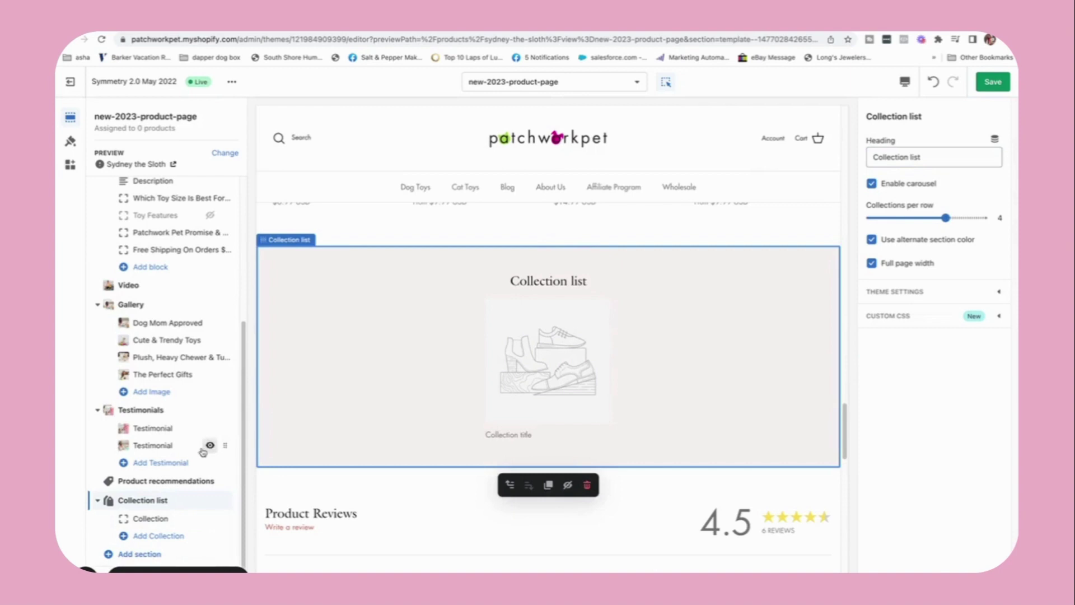
{"action": "left_click", "coordinate": [148, 519]}
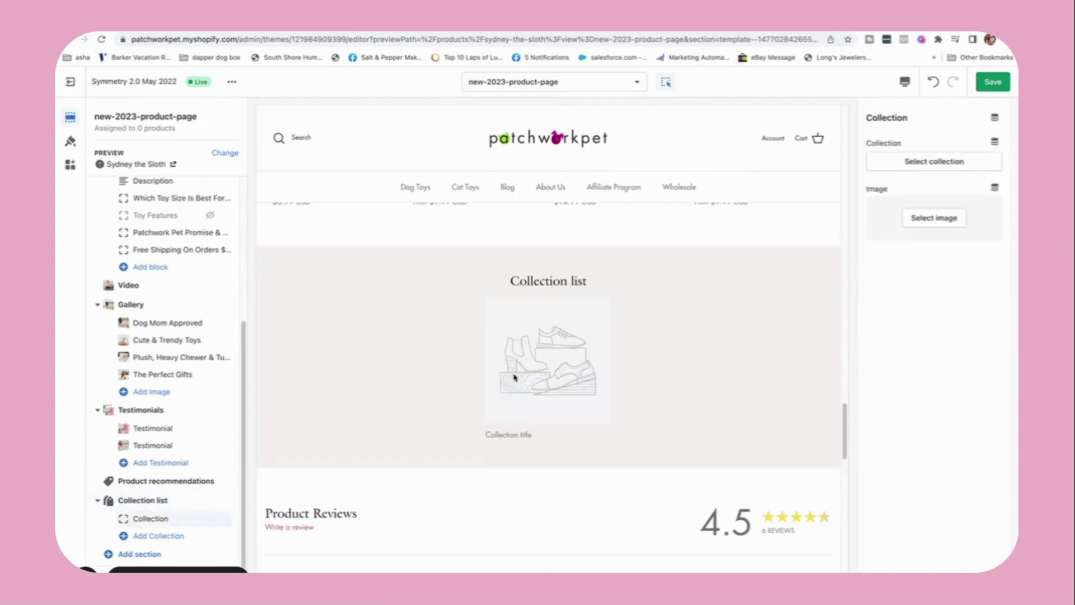
{"action": "left_click", "coordinate": [935, 161]}
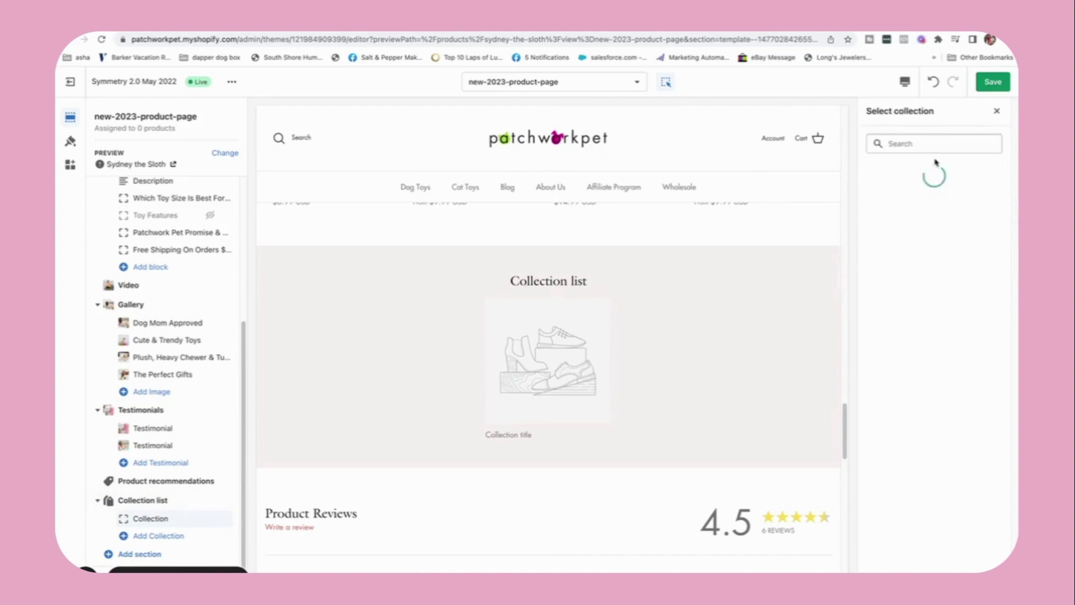
{"action": "left_click", "coordinate": [902, 241]}
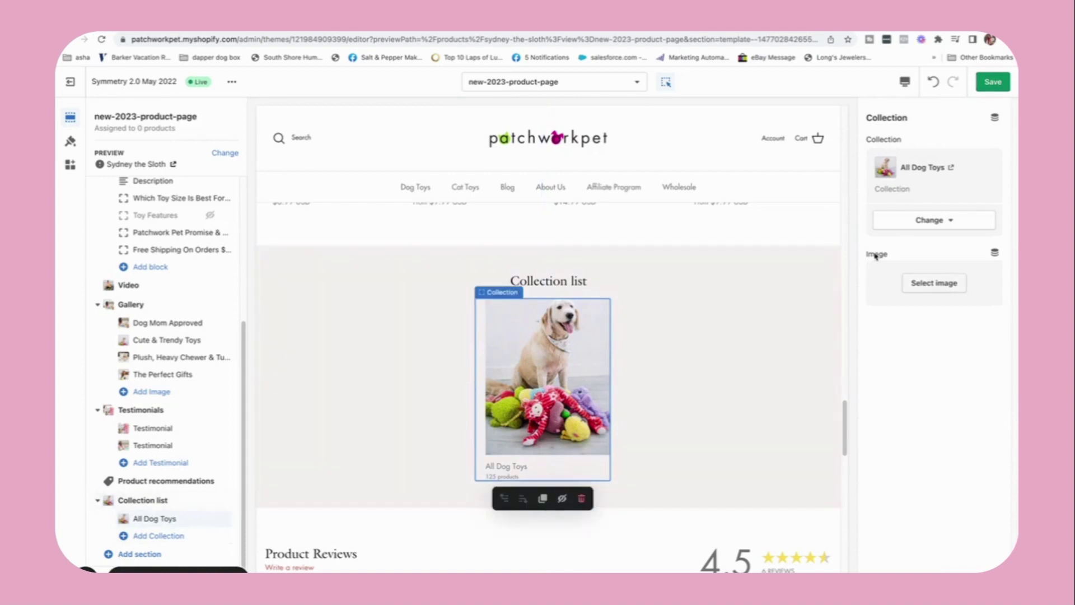
- Check the collection block's dynamic source options and set the Collection list section to 5 collections per row
{"action": "left_click", "coordinate": [994, 117]}
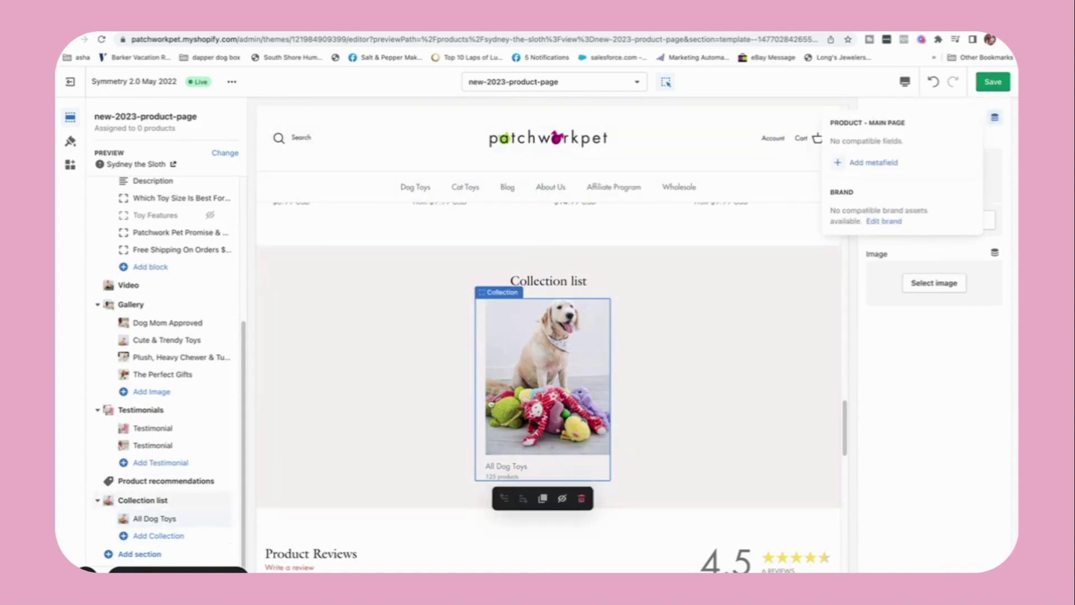
{"action": "left_click", "coordinate": [145, 501]}
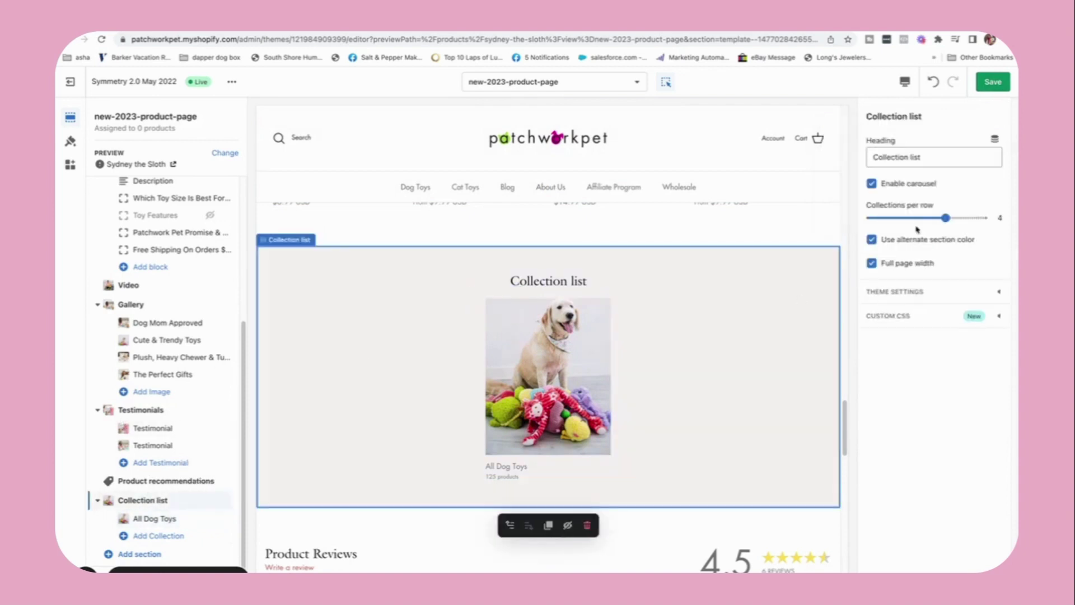
{"action": "left_click_drag", "start_coordinate": [946, 218], "coordinate": [973, 219]}
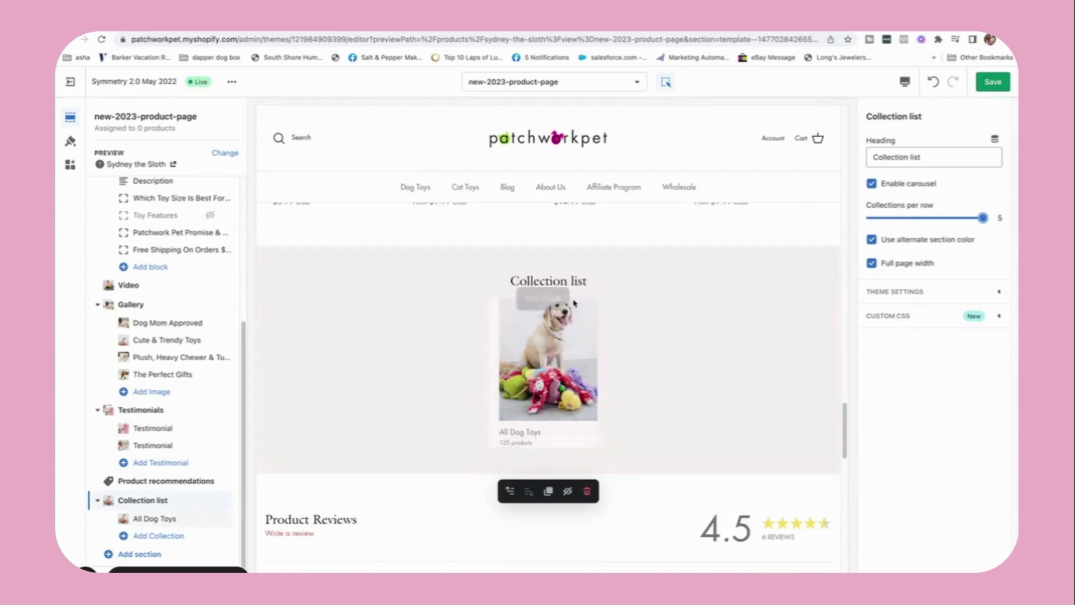
- Add a second collection block to the Collection list and assign the Chubbie Tuggers- Rope & Tug Toys collection
{"action": "left_click", "coordinate": [146, 535]}
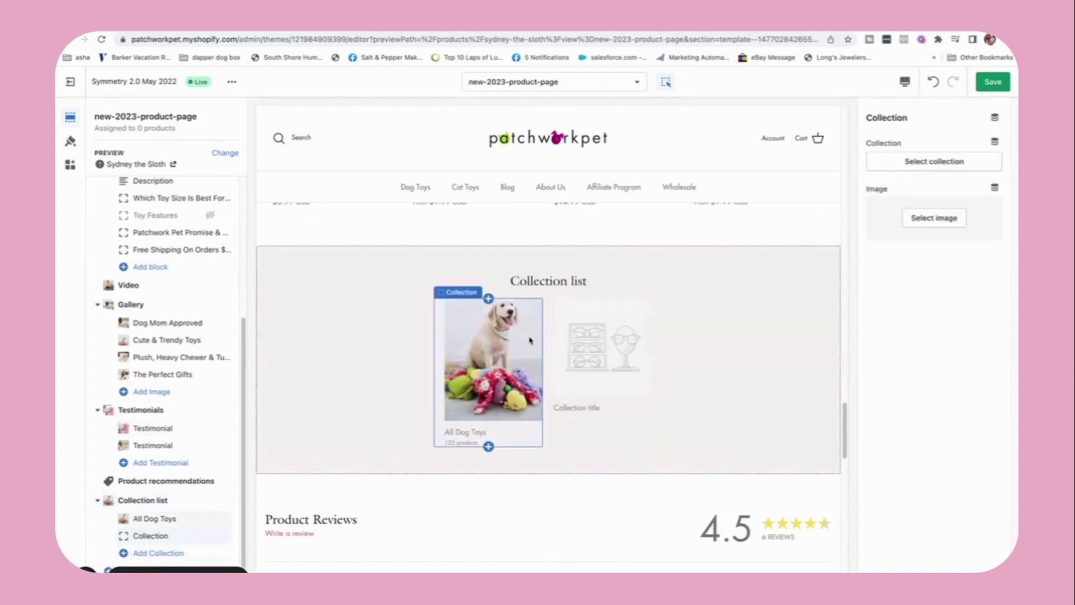
{"action": "left_click", "coordinate": [918, 162]}
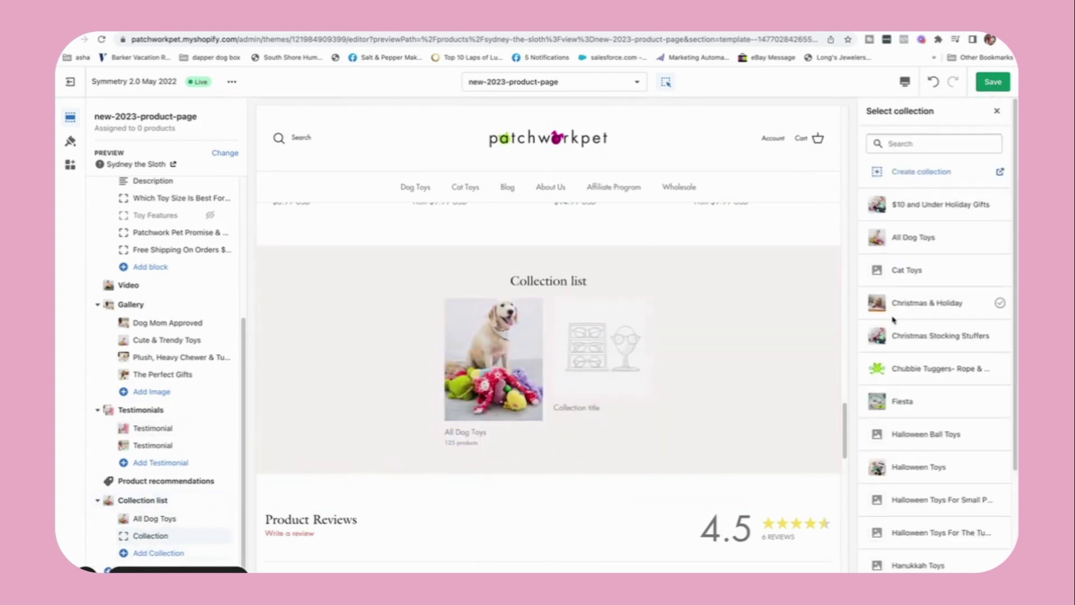
{"action": "left_click", "coordinate": [896, 368]}
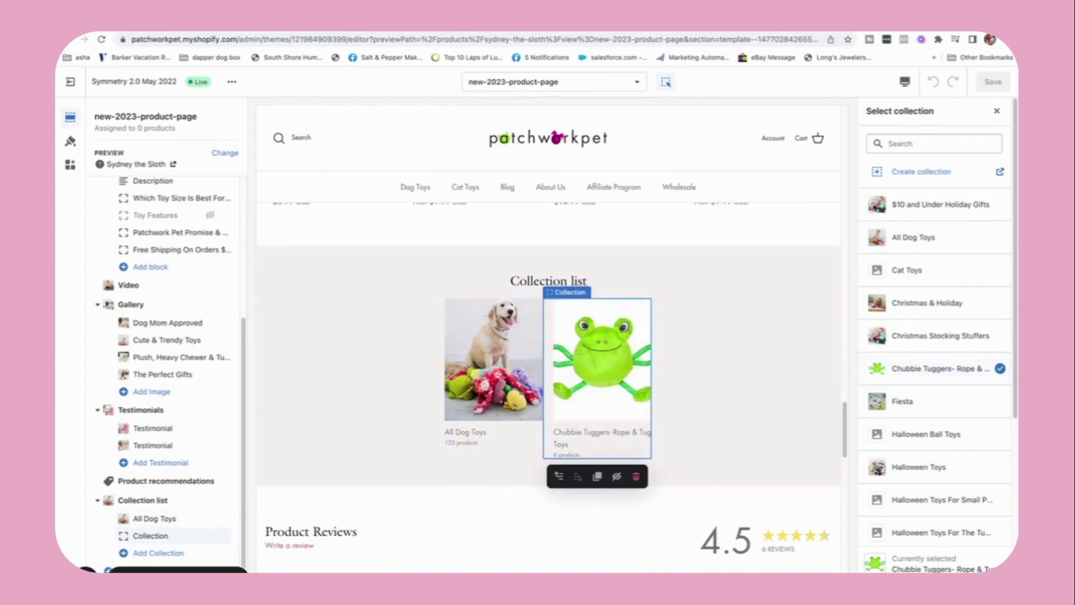
- Remove the second collection block and the whole Collection list section from the template
{"action": "key", "text": "Delete"}
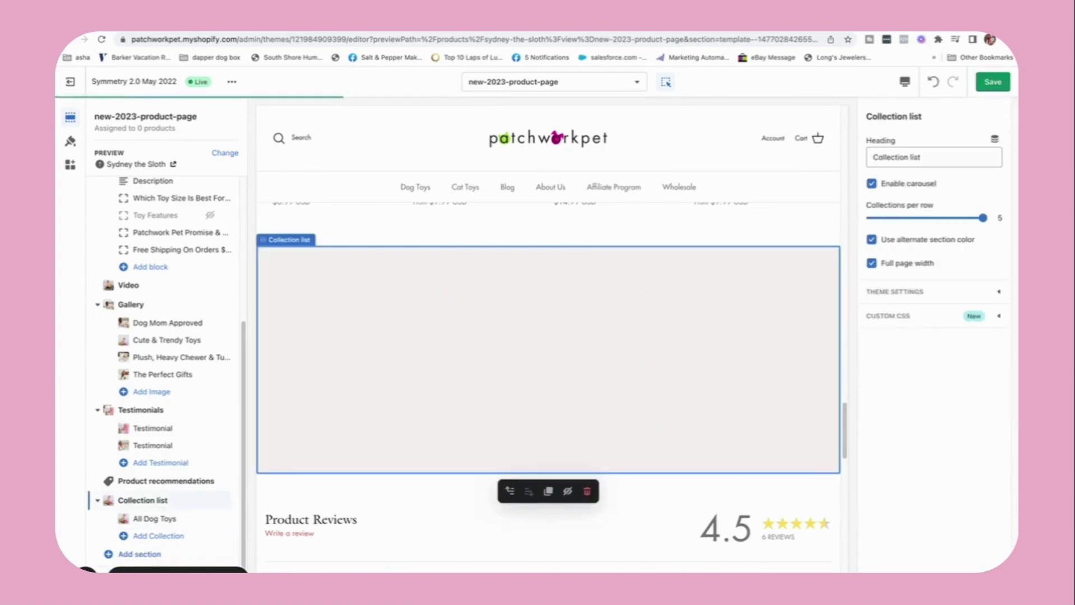
{"action": "key", "text": "Delete"}
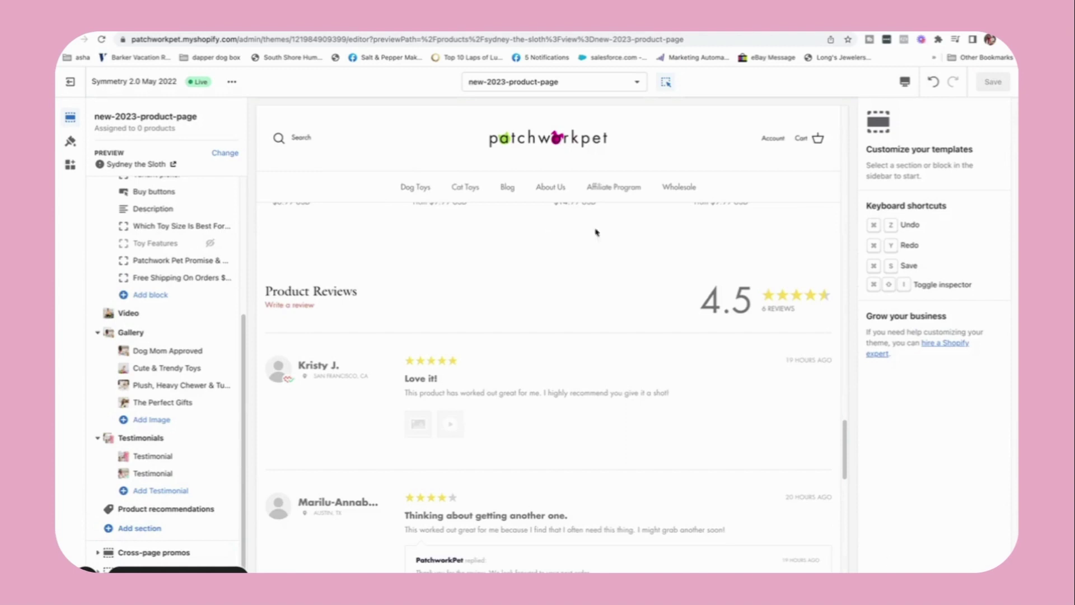
{"action": "mouse_move", "coordinate": [140, 510]}
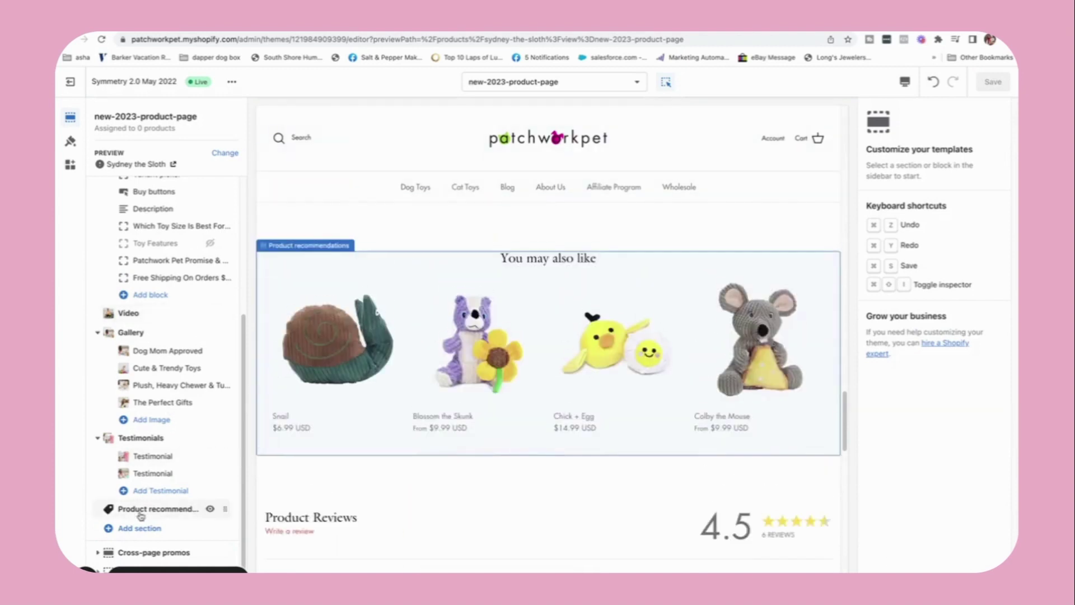
{"action": "mouse_move", "coordinate": [158, 571]}
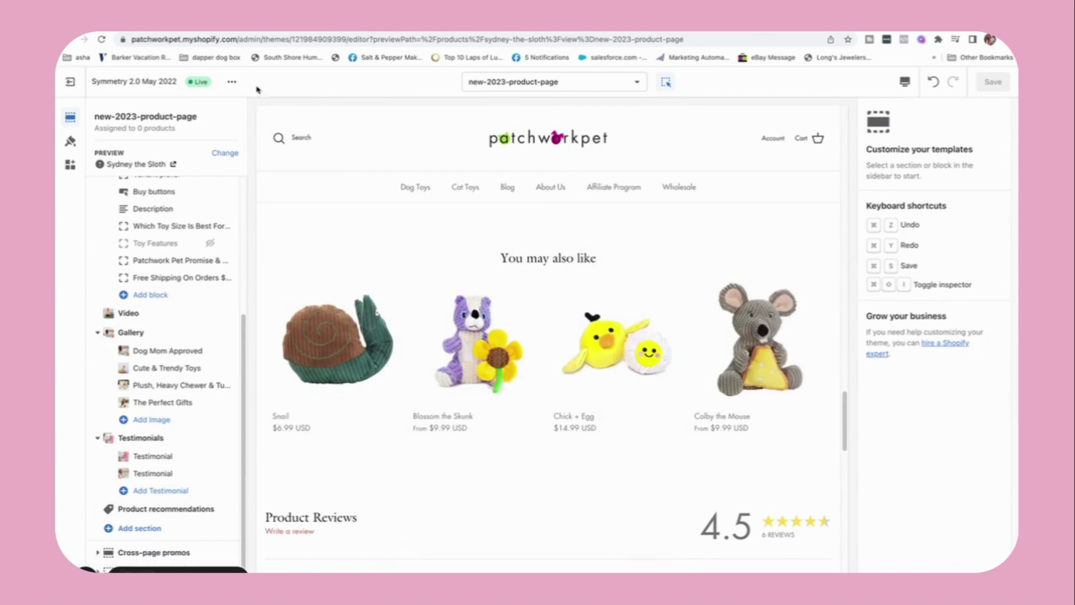
- Switch the page preview to fullscreen, review the Video section and return its video to the start
{"action": "left_click", "coordinate": [903, 80]}
{"action": "left_click", "coordinate": [921, 153]}
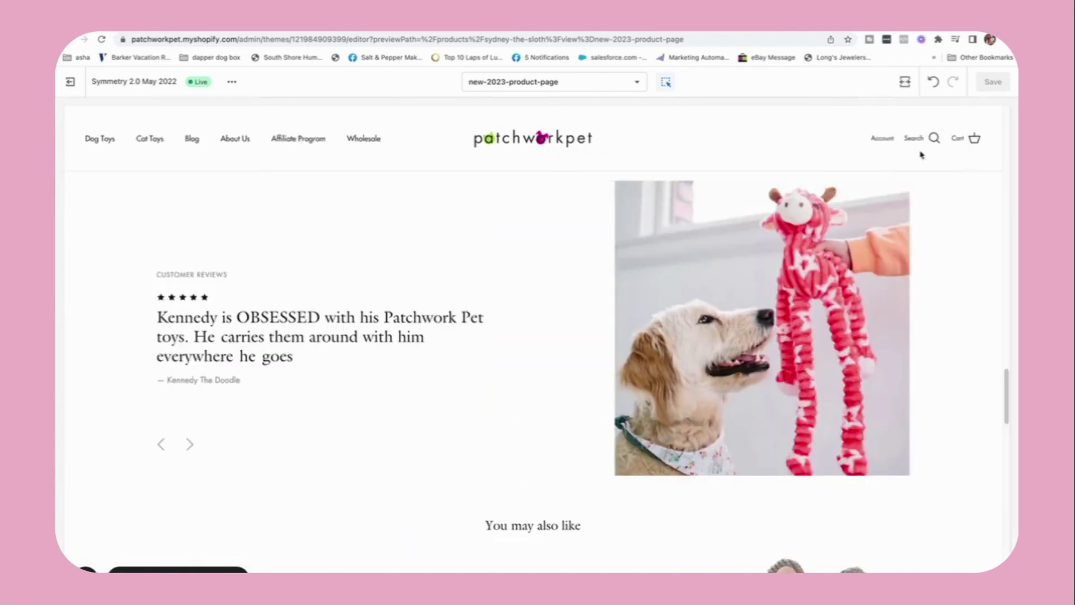
{"action": "left_click_drag", "start_coordinate": [1007, 386], "coordinate": [1003, 252]}
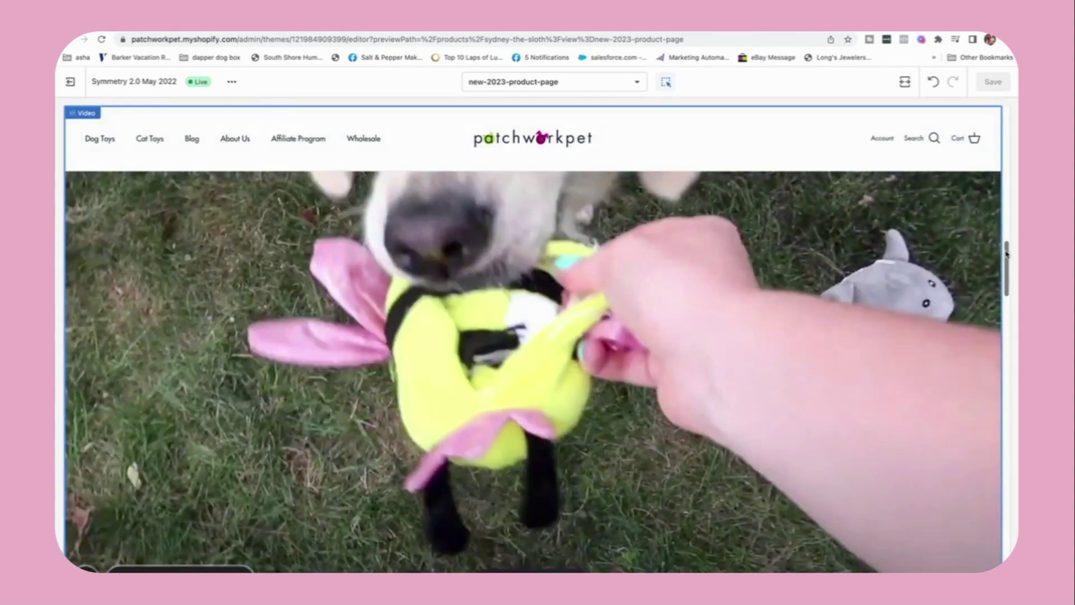
{"action": "left_click_drag", "start_coordinate": [1006, 253], "coordinate": [1006, 282]}
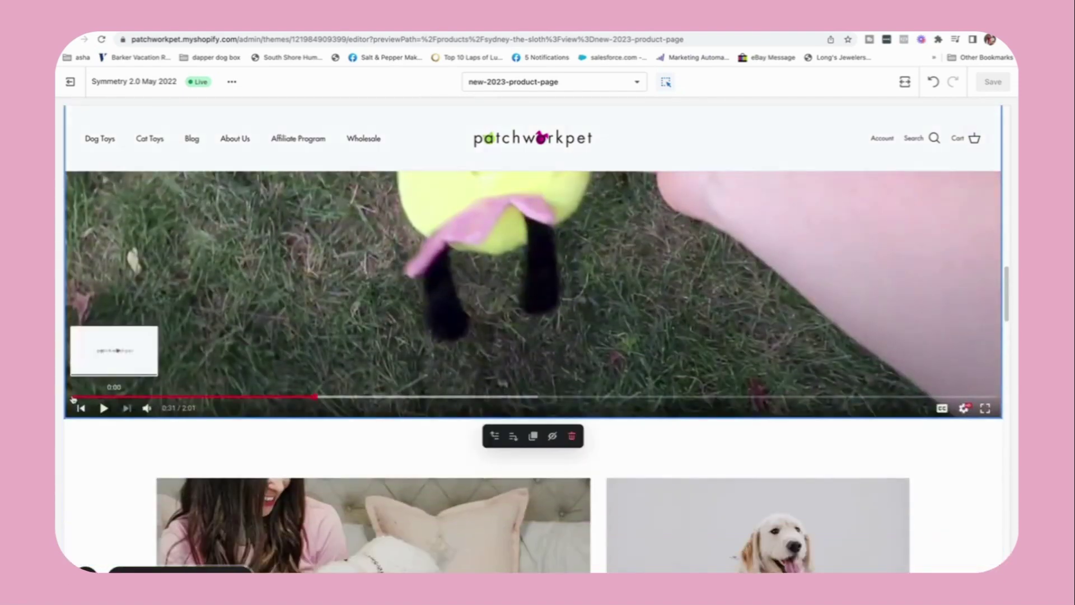
{"action": "left_click", "coordinate": [71, 397]}
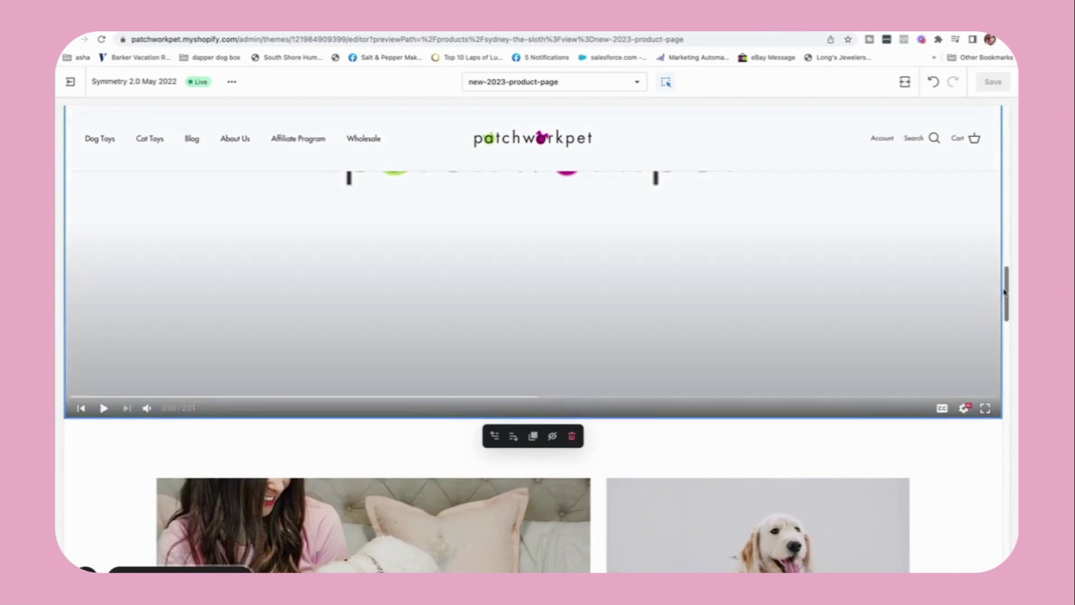
{"action": "mouse_move", "coordinate": [1005, 291]}
{"action": "left_mouse_down"}
{"action": "mouse_move", "coordinate": [1013, 242]}
{"action": "mouse_move", "coordinate": [1015, 295]}
{"action": "mouse_move", "coordinate": [1014, 274]}
{"action": "left_mouse_up"}
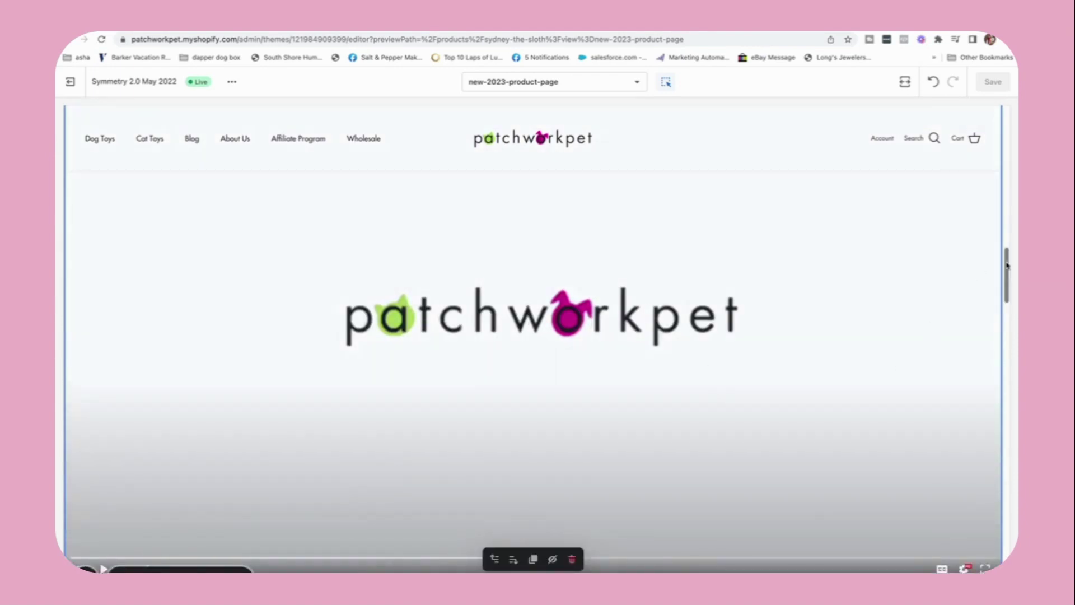
- Examine the product description and collapsible tabs in the preview, selecting the Which Toy Size Is Best For My Dog? tab
{"action": "left_click_drag", "start_coordinate": [1008, 277], "coordinate": [1012, 222]}
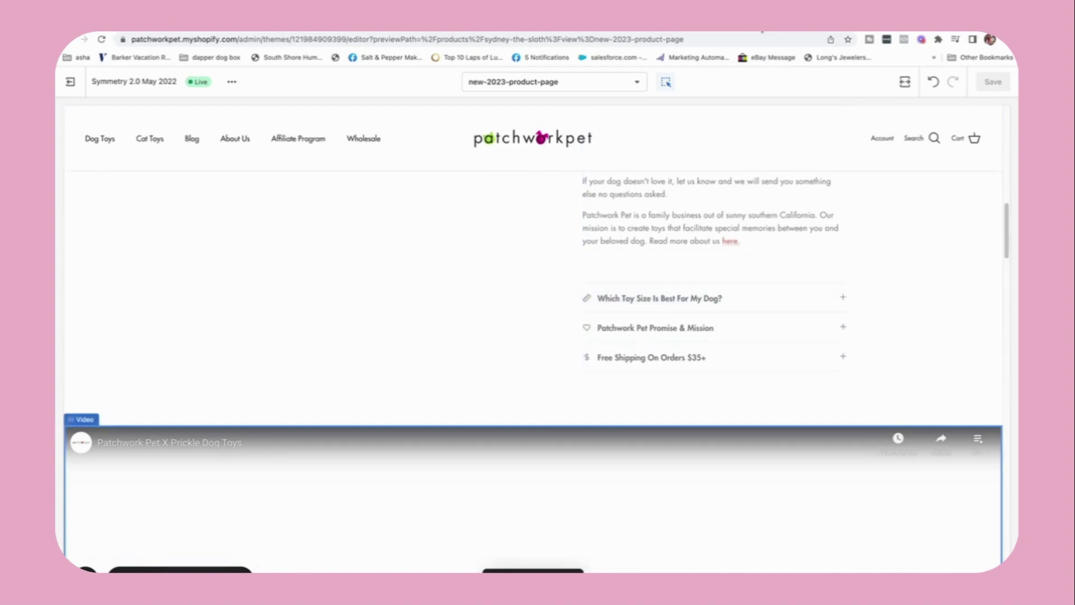
{"action": "left_click_drag", "start_coordinate": [1006, 244], "coordinate": [1006, 208]}
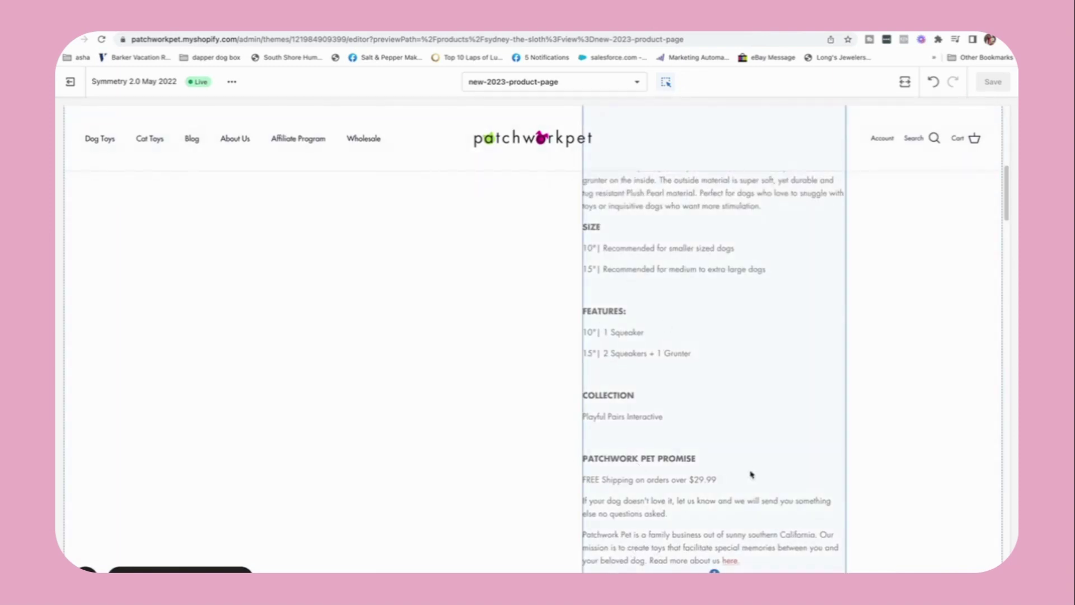
{"action": "left_click_drag", "start_coordinate": [1007, 185], "coordinate": [1011, 228]}
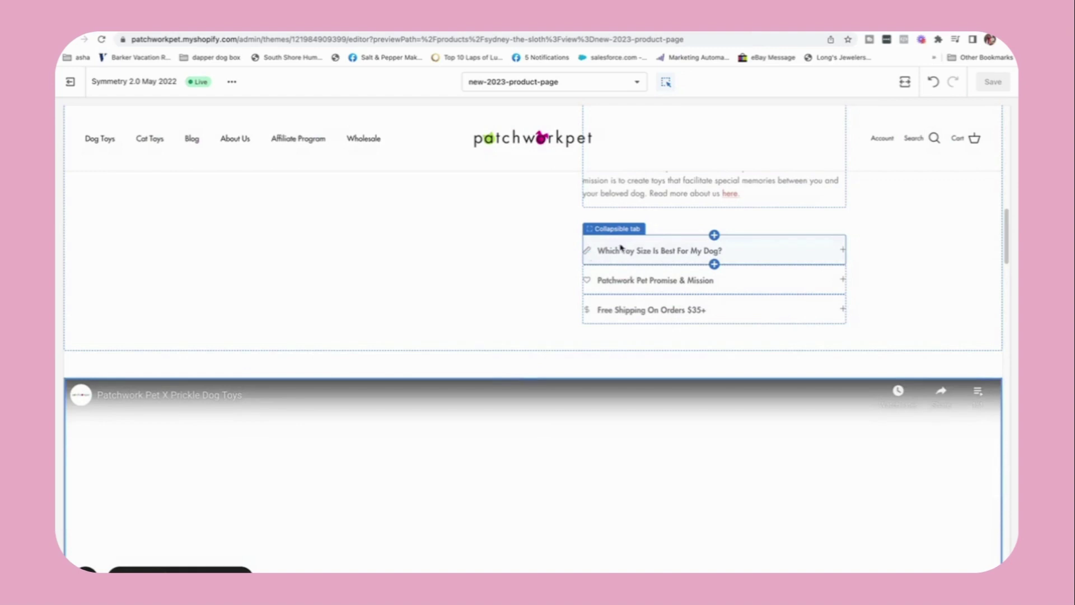
{"action": "left_click", "coordinate": [843, 252]}
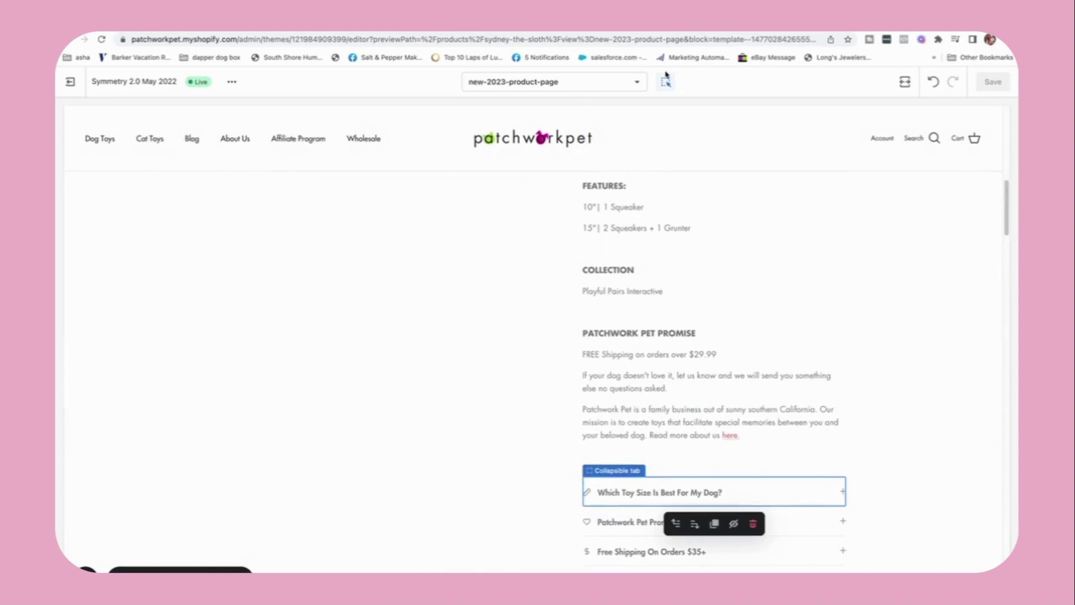
- Set the page preview to desktop size and add a Collapsible tab block to the Product pages section
{"action": "left_click", "coordinate": [905, 81]}
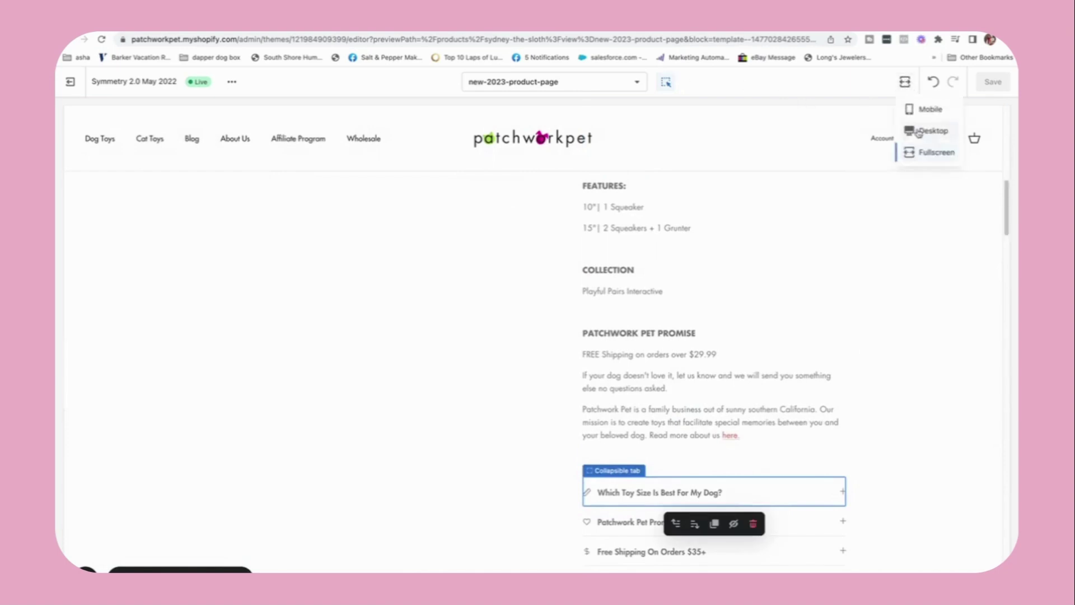
{"action": "left_click", "coordinate": [918, 130]}
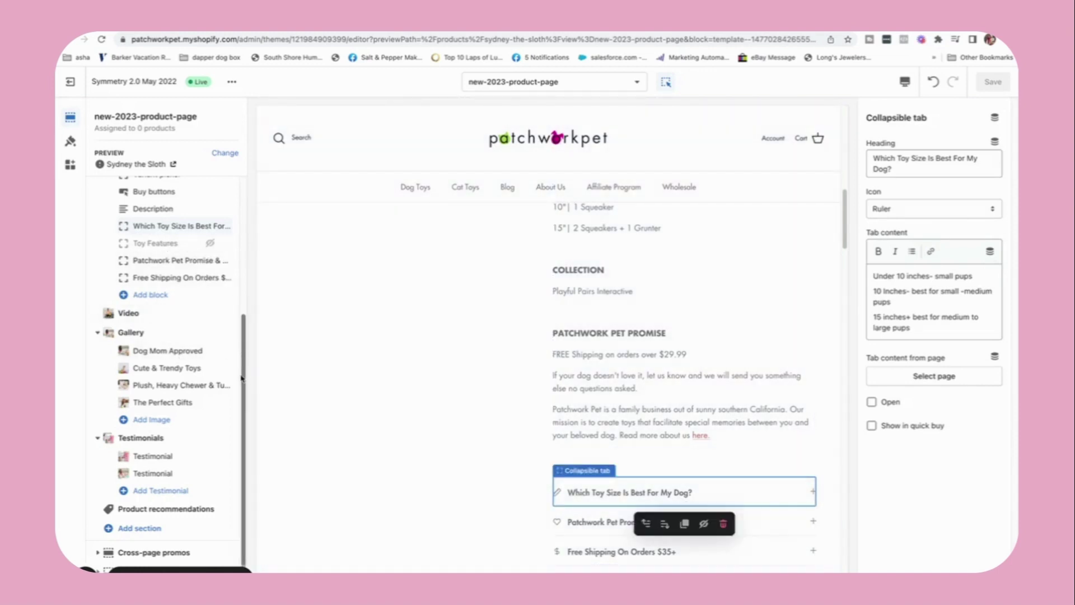
{"action": "left_click_drag", "start_coordinate": [242, 378], "coordinate": [236, 277]}
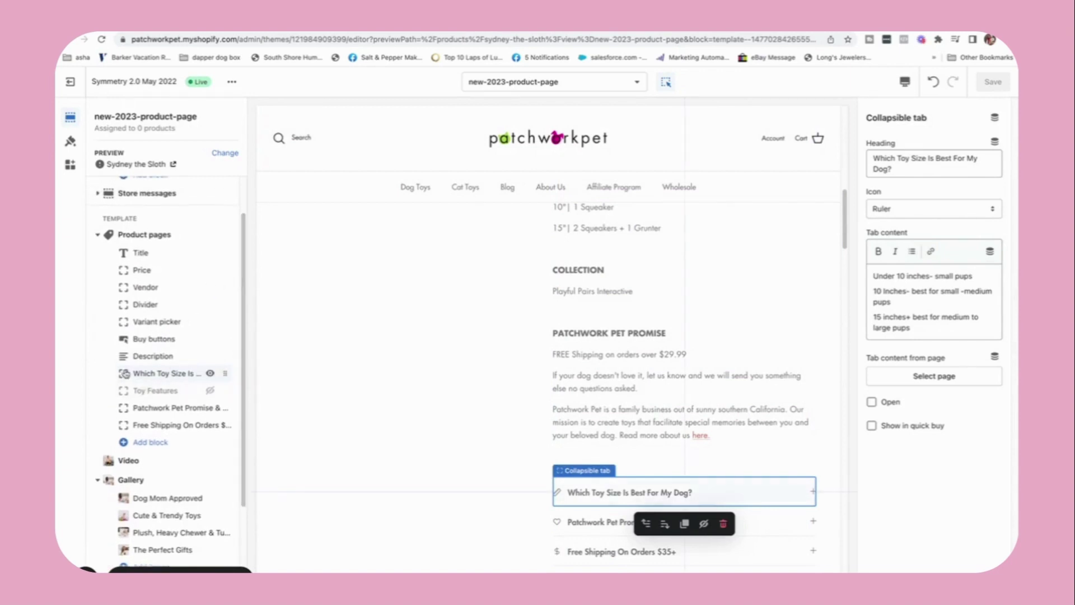
{"action": "left_click", "coordinate": [147, 443]}
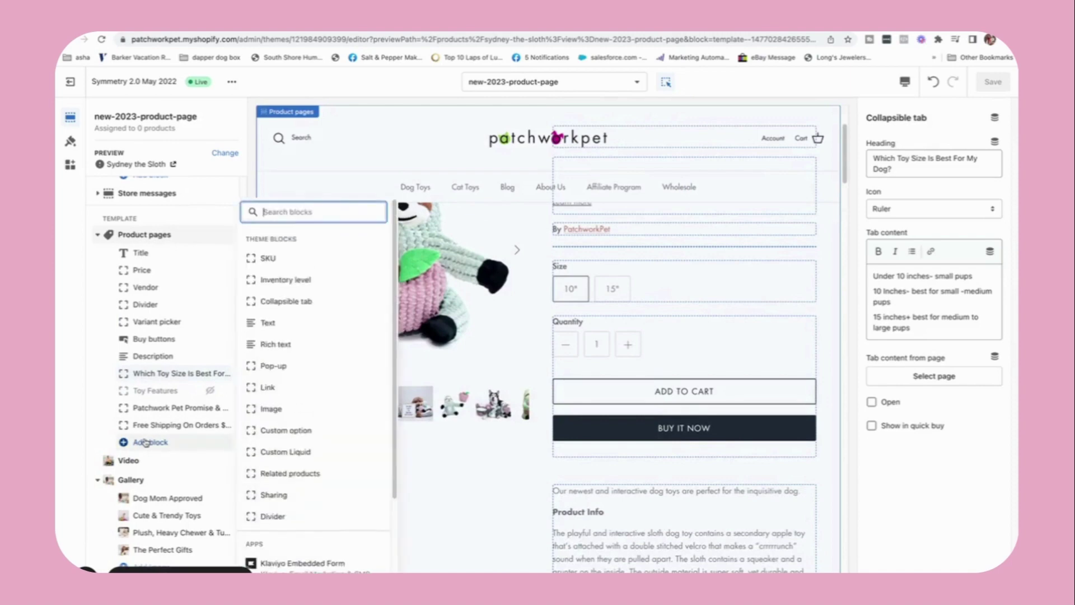
{"action": "left_click", "coordinate": [287, 301]}
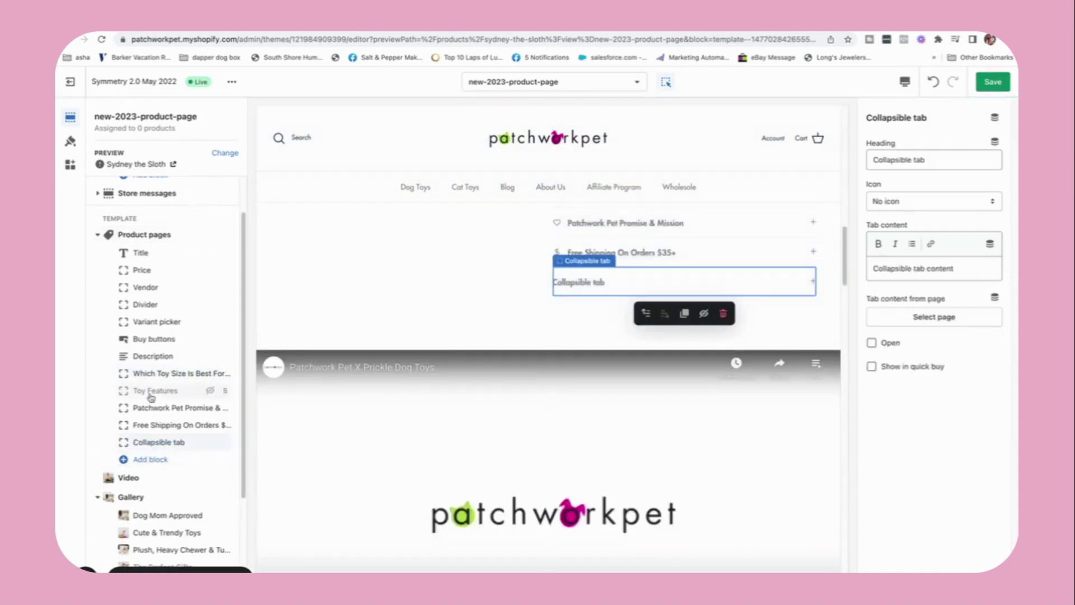
- Set the new collapsible tab's heading to "We love our customers"
{"action": "left_click", "coordinate": [940, 162]}
{"action": "left_click_drag", "start_coordinate": [940, 162], "coordinate": [859, 164]}
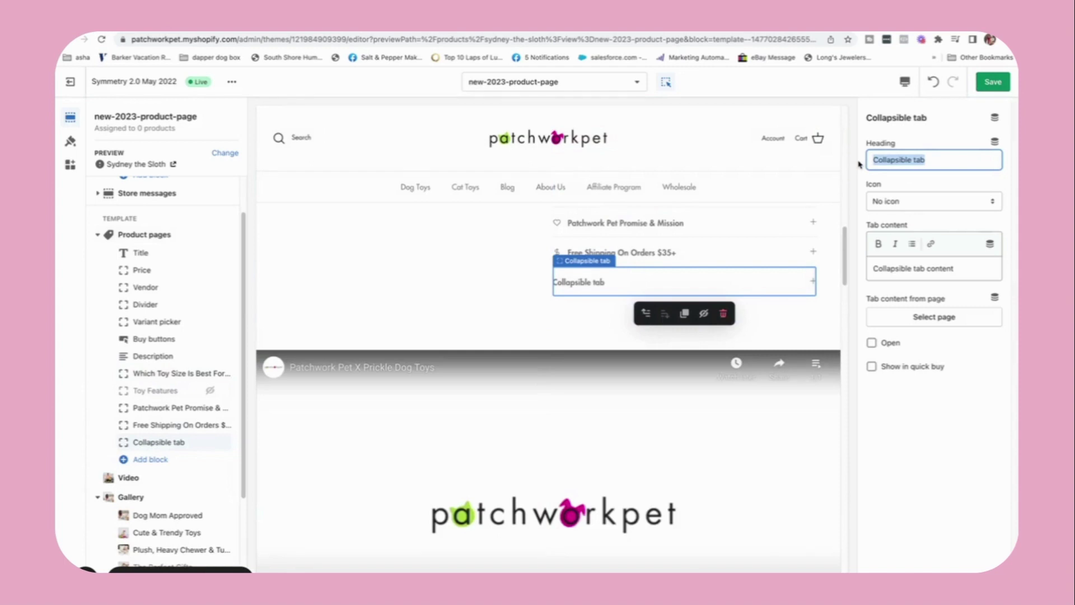
{"action": "type", "text": "We love our cusatomers\\\\\\\\\\"}
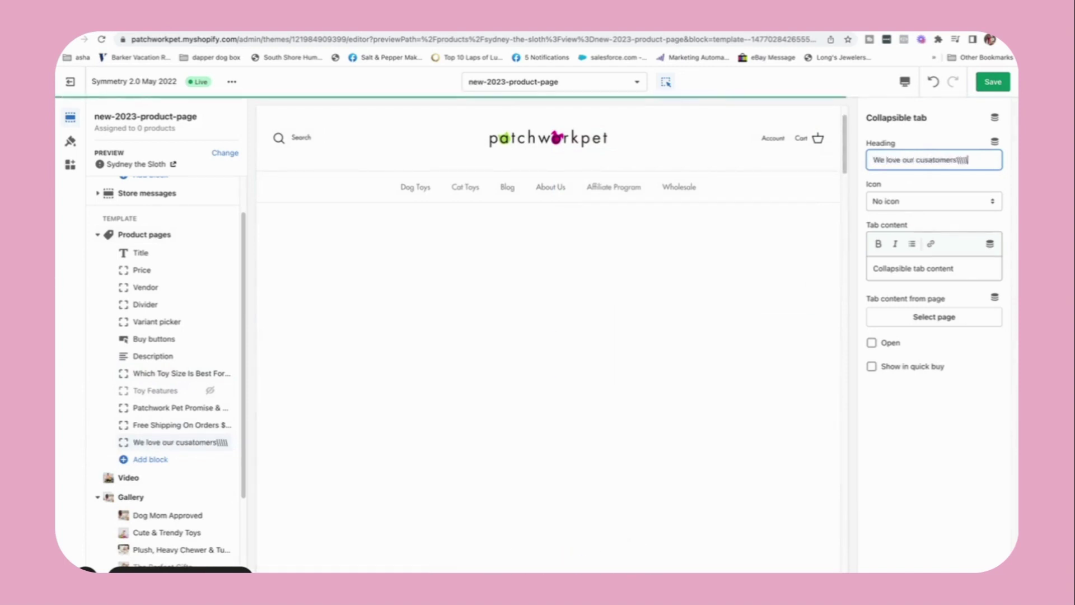
{"action": "key", "text": "BackSpace"}
{"action": "key", "text": "BackSpace"}
{"action": "key", "text": "BackSpace"}
{"action": "key", "text": "BackSpace"}
{"action": "key", "text": "BackSpace"}
{"action": "key", "text": "BackSpace"}
{"action": "key", "text": "BackSpace"}
{"action": "key", "text": "BackSpace"}
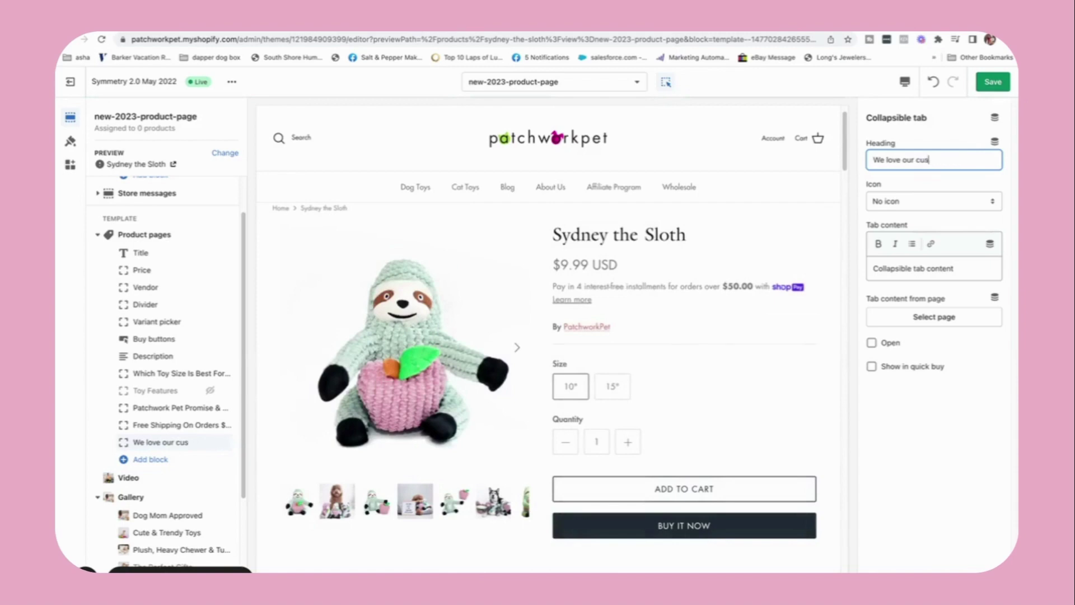
{"action": "type", "text": "tomers"}
- Give the new tab the Award icon and the content "blahjdhdfgfhjskas", and save the template
{"action": "left_click", "coordinate": [875, 202]}
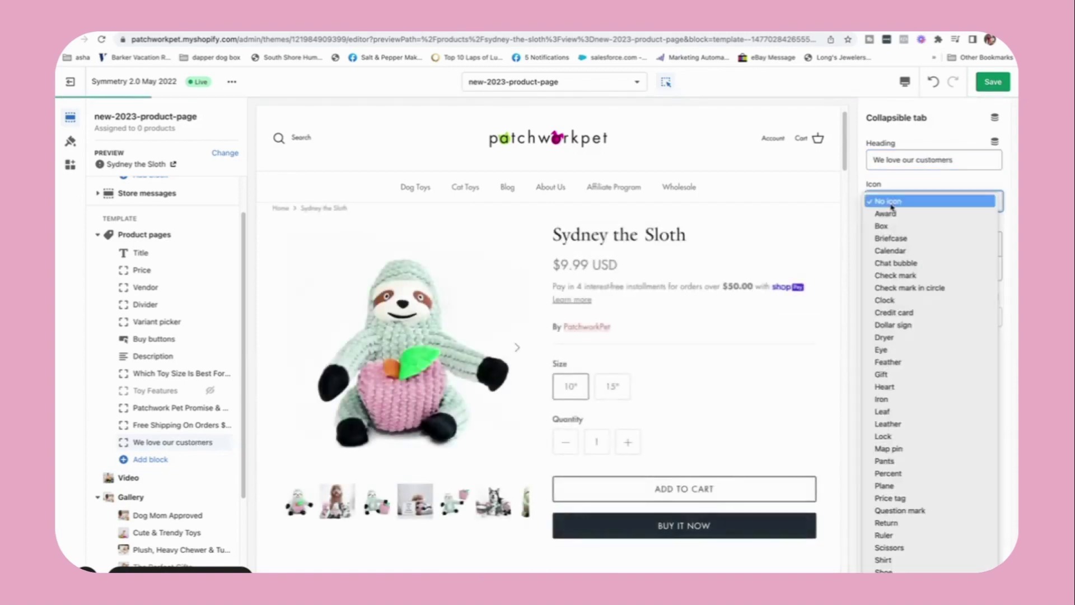
{"action": "left_click", "coordinate": [890, 215]}
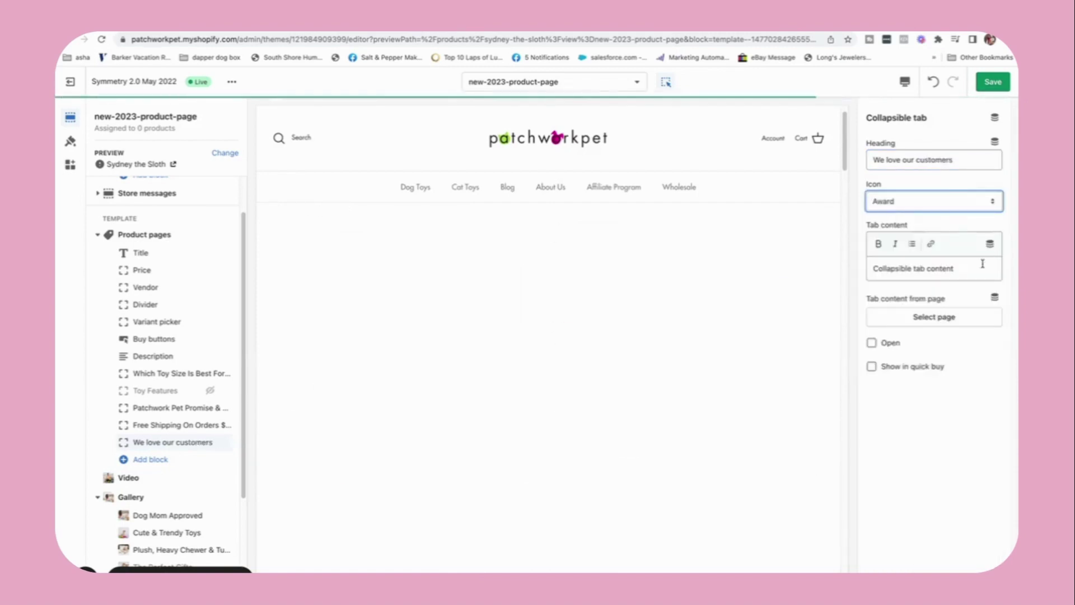
{"action": "left_click_drag", "start_coordinate": [955, 269], "coordinate": [838, 269]}
{"action": "type", "text": "blahjdhdfgfhjskas"}
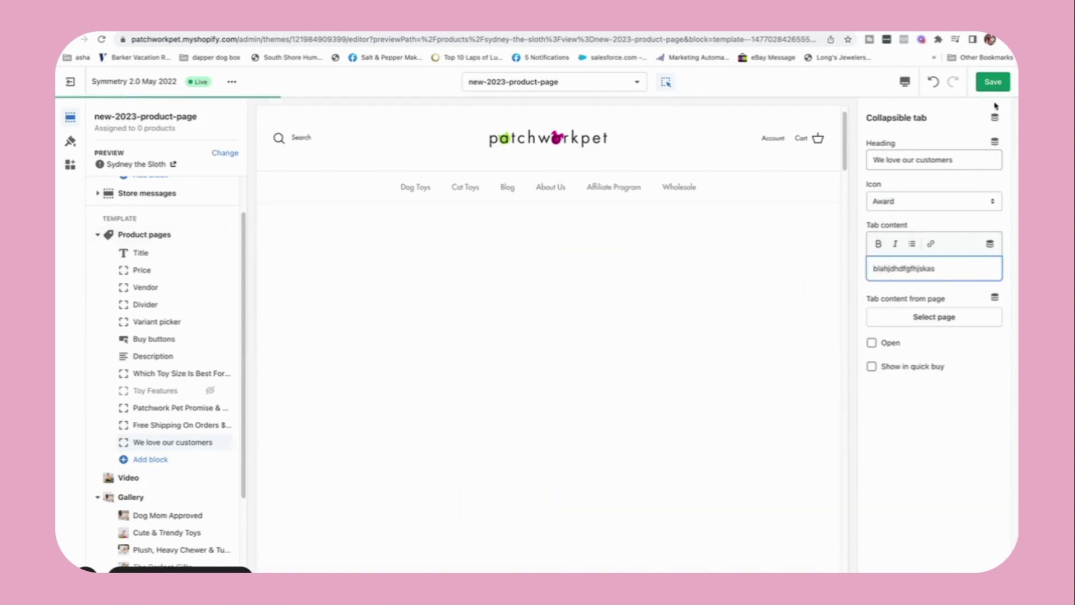
{"action": "left_click", "coordinate": [1002, 82]}
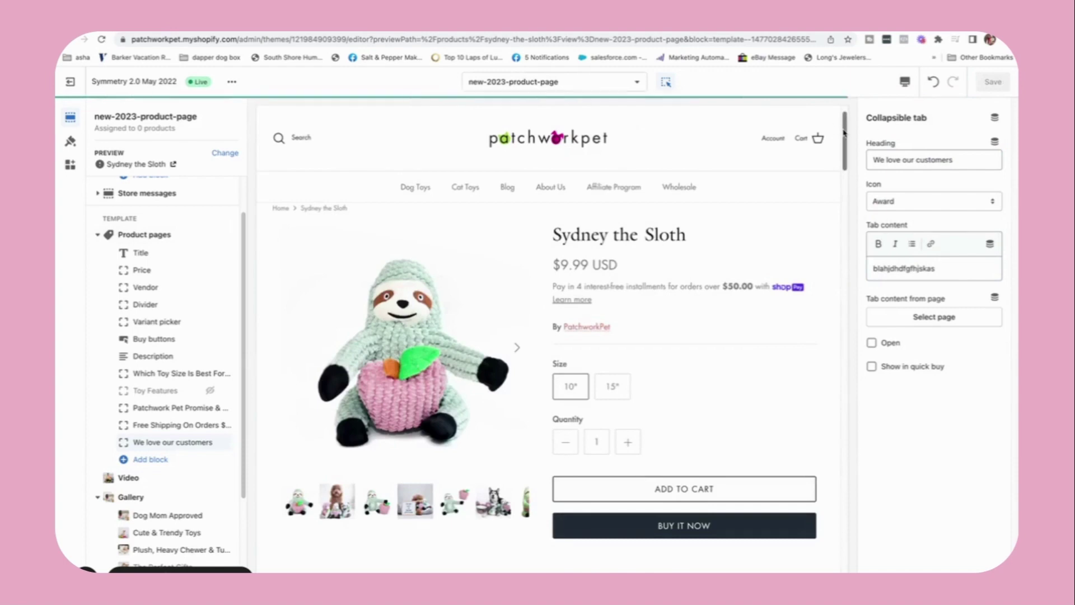
- Review the new tab in the preview and examine the content of the toy size and Patchwork Pet Promise & Mission tabs
{"action": "left_click_drag", "start_coordinate": [846, 144], "coordinate": [843, 254]}
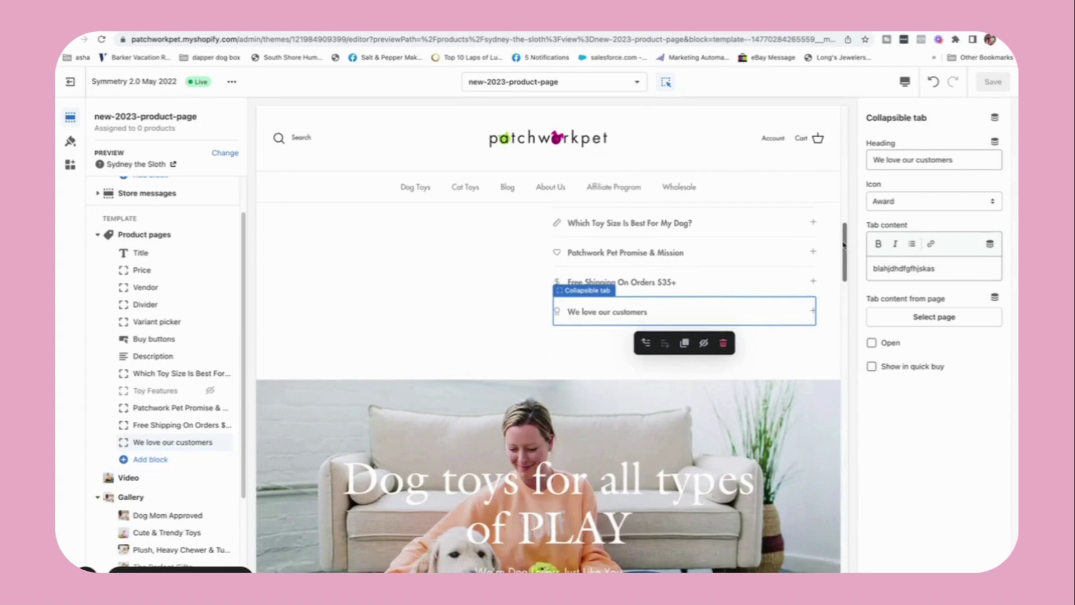
{"action": "scroll", "coordinate": [843, 245], "scroll_direction": "up", "scroll_amount": 10}
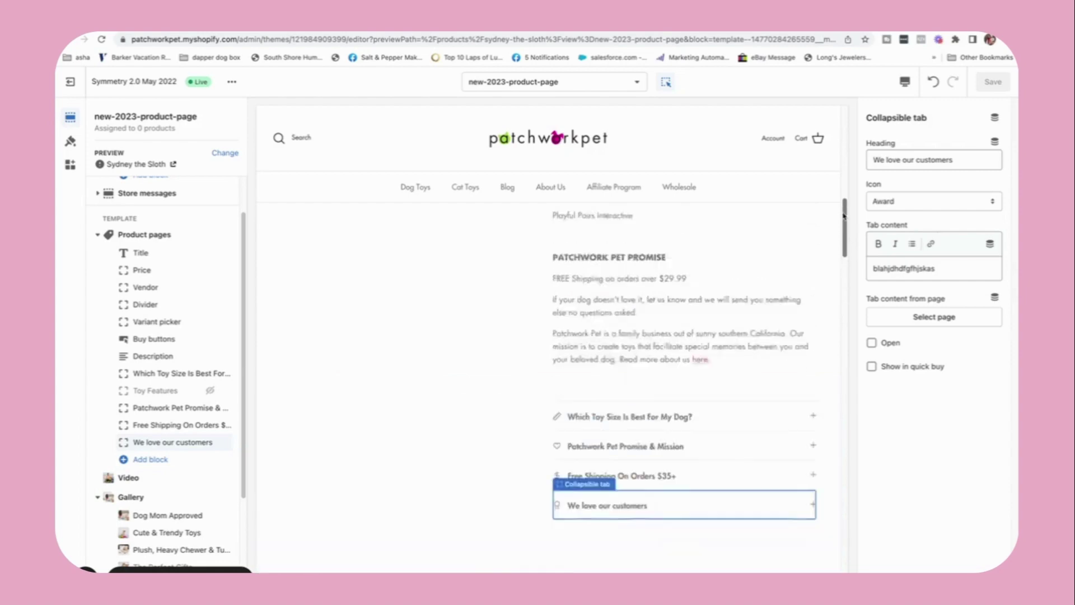
{"action": "scroll", "coordinate": [851, 221], "scroll_direction": "down", "scroll_amount": 6}
{"action": "scroll", "coordinate": [851, 221], "scroll_direction": "down", "scroll_amount": 3}
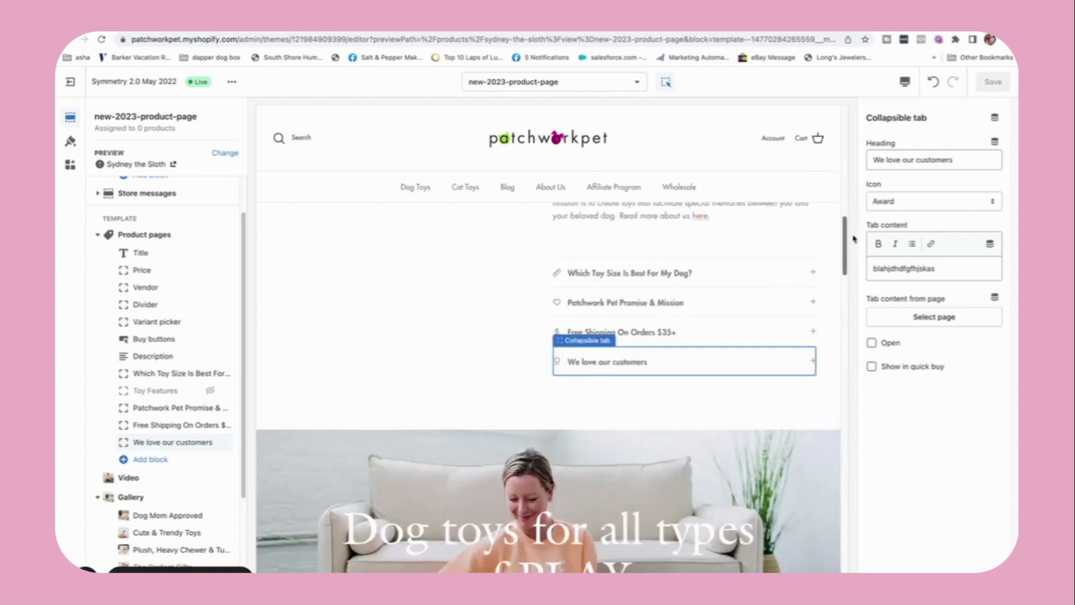
{"action": "left_click", "coordinate": [813, 272]}
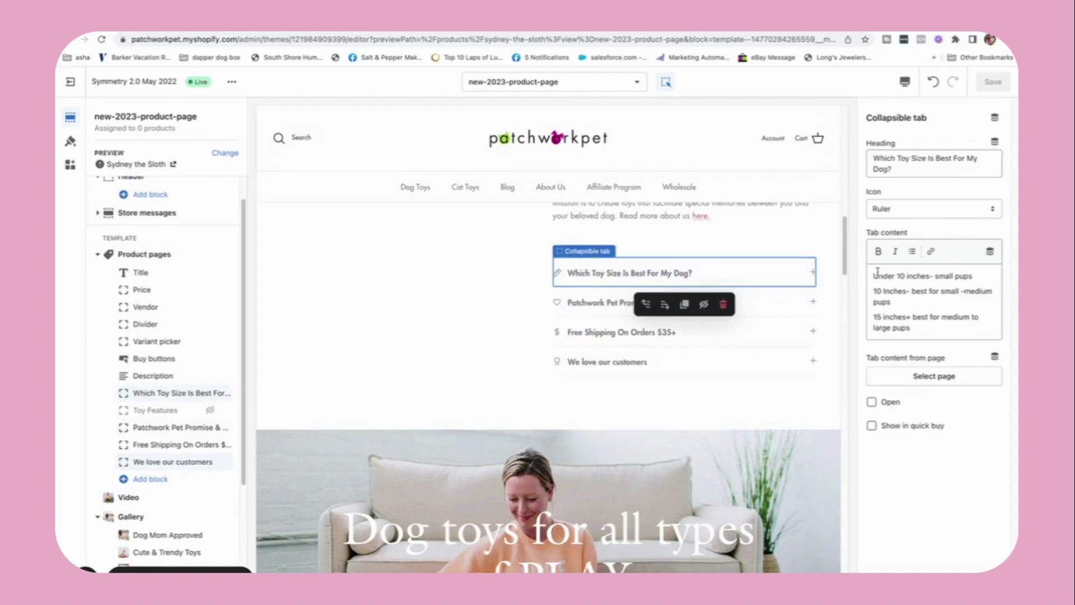
{"action": "left_click_drag", "start_coordinate": [873, 275], "coordinate": [948, 328]}
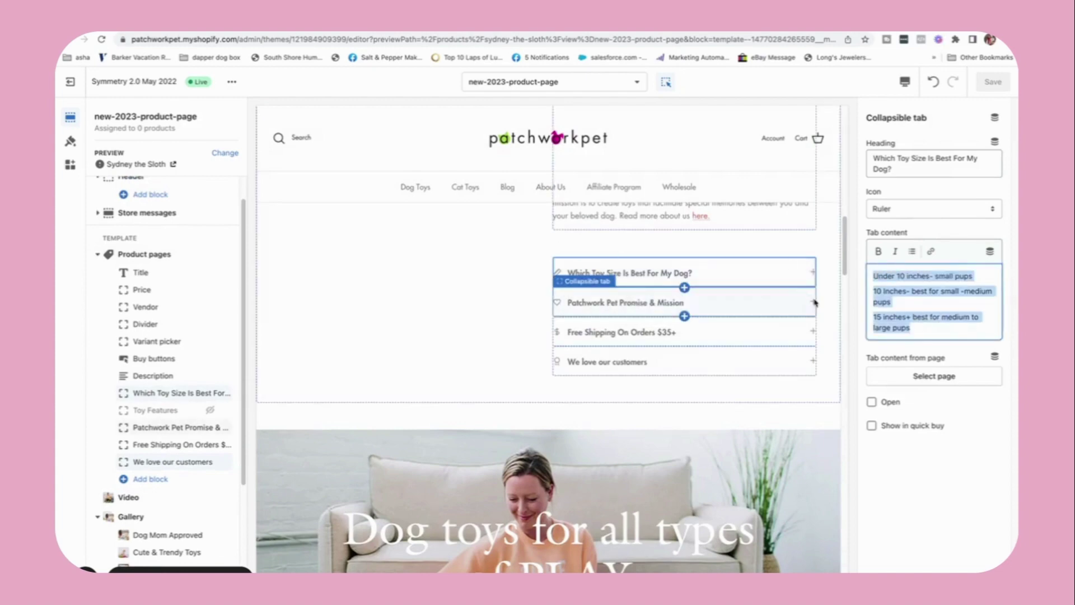
{"action": "left_click", "coordinate": [810, 302]}
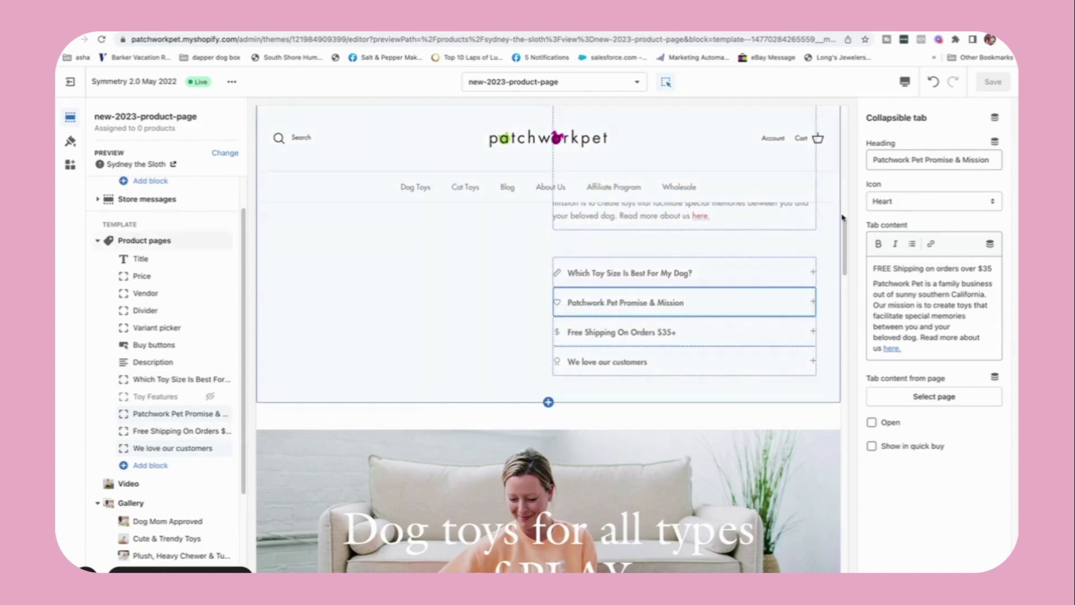
- Review the preview's description, tabs and Video section, and compare the layout with the live Caterpillar product page
{"action": "left_click_drag", "start_coordinate": [845, 229], "coordinate": [842, 190]}
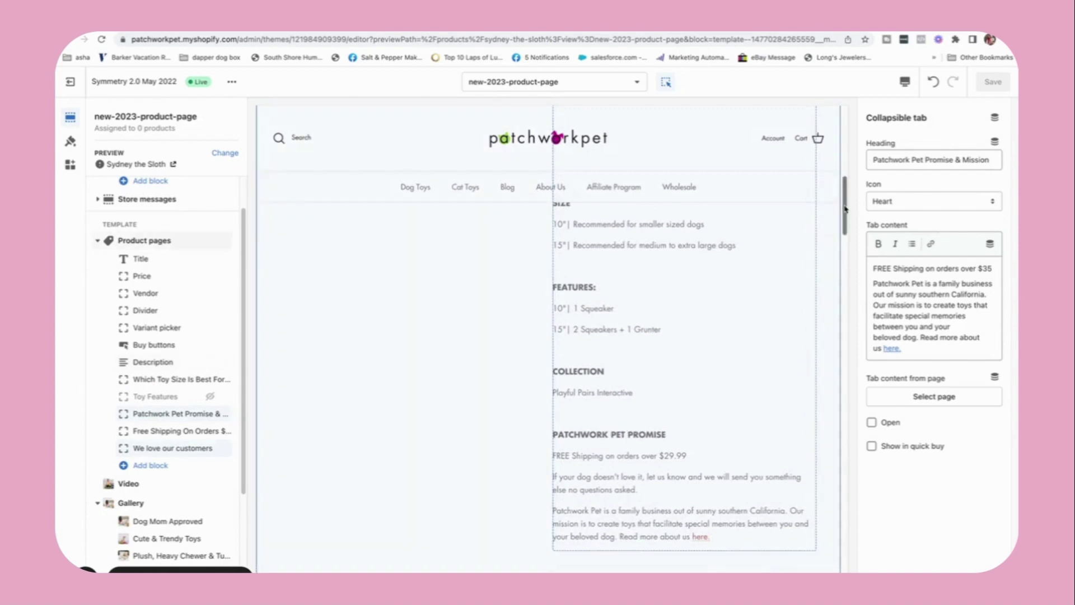
{"action": "left_click_drag", "start_coordinate": [845, 209], "coordinate": [845, 239]}
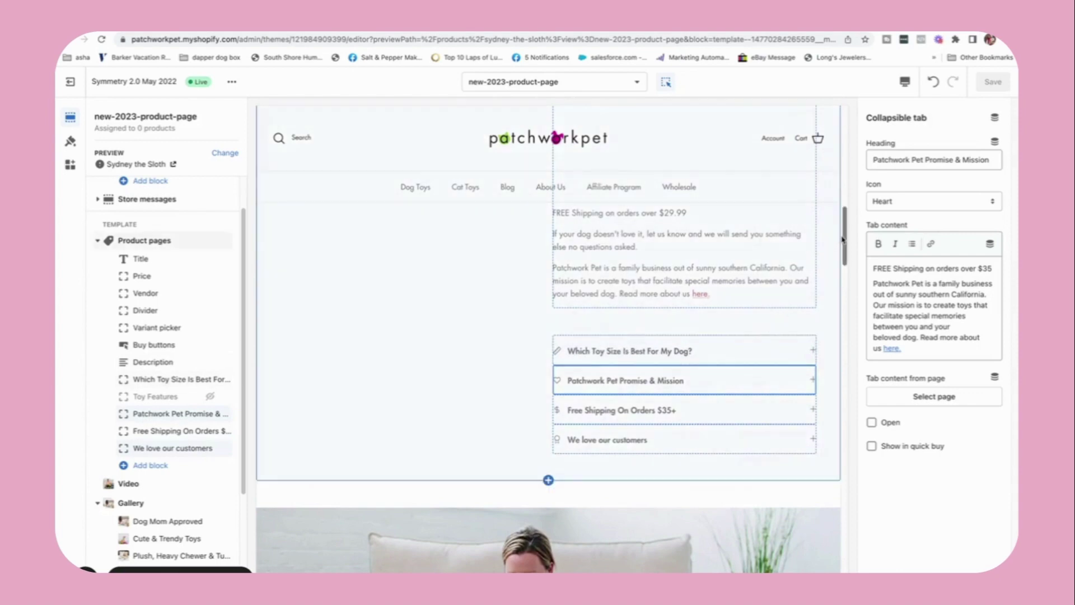
{"action": "left_click_drag", "start_coordinate": [843, 239], "coordinate": [845, 297]}
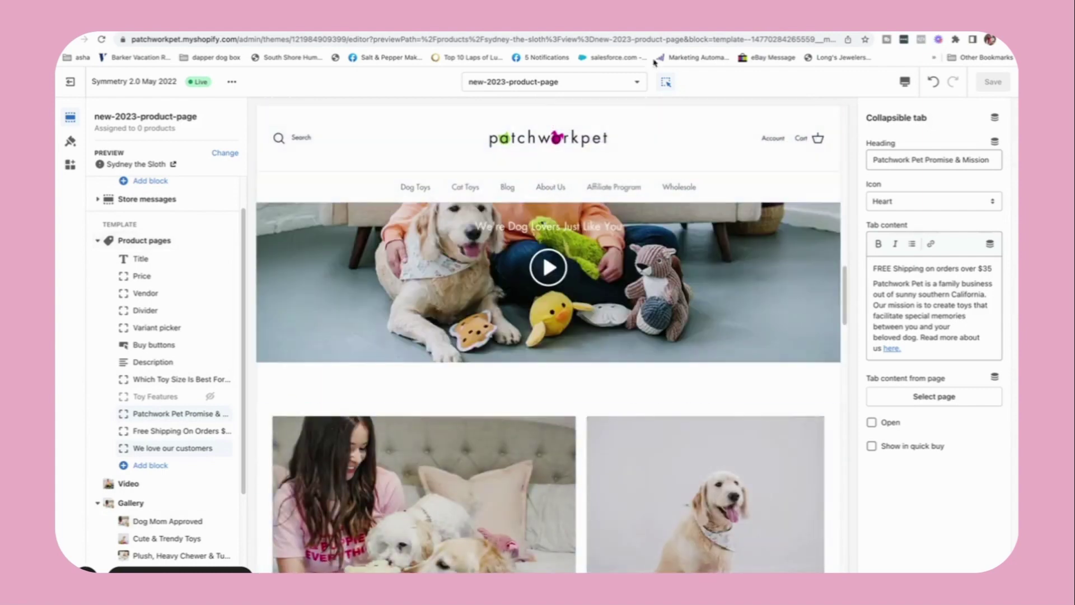
{"action": "left_click", "coordinate": [560, 31]}
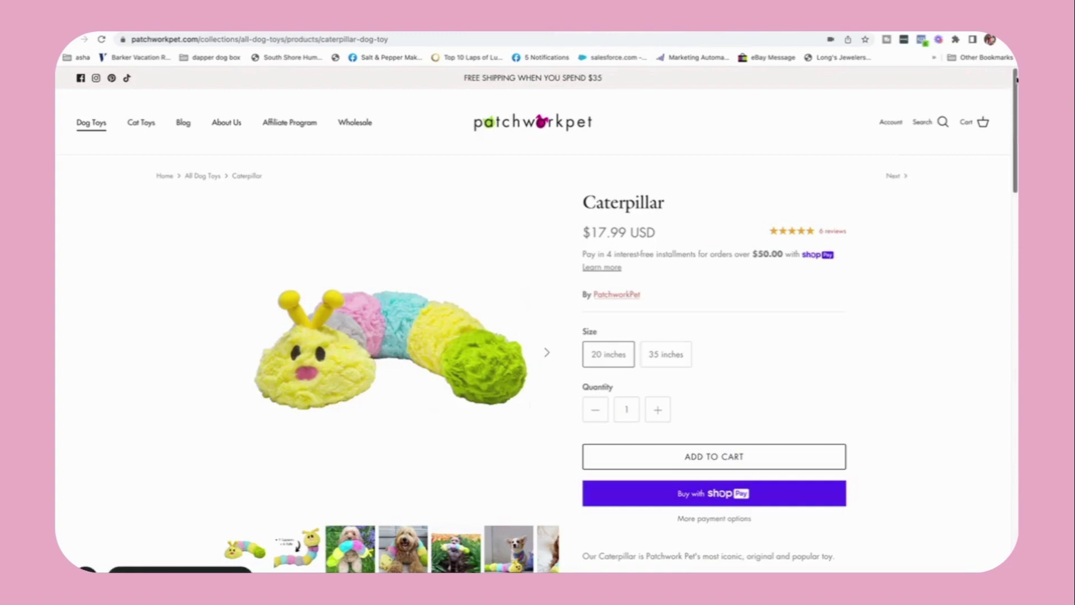
{"action": "left_click_drag", "start_coordinate": [1016, 79], "coordinate": [980, 177]}
{"action": "scroll", "coordinate": [980, 178], "scroll_direction": "up", "scroll_amount": 1}
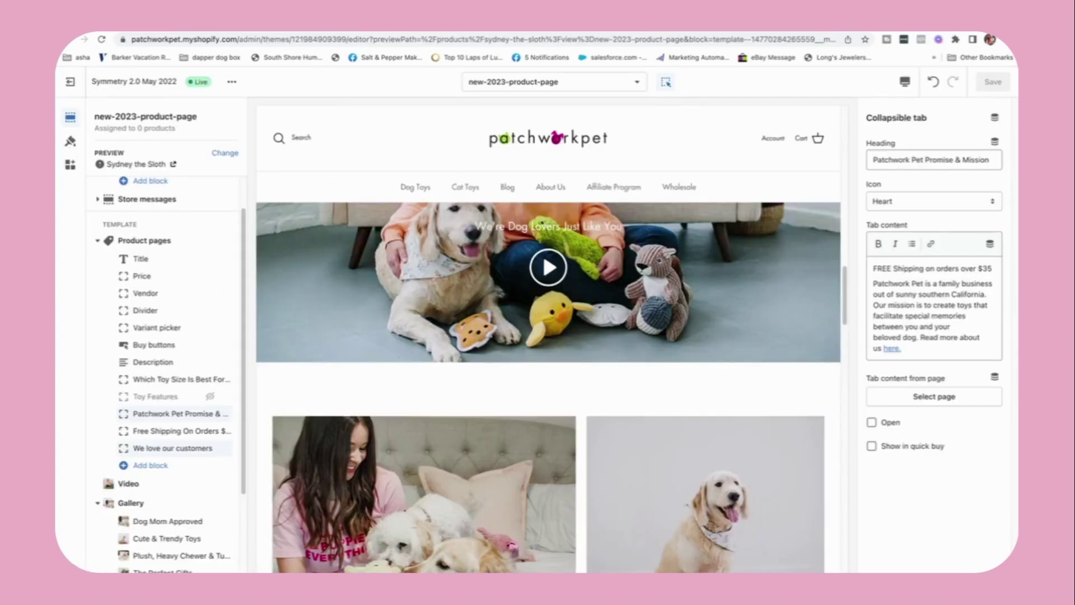
{"action": "scroll", "coordinate": [846, 275], "scroll_direction": "up", "scroll_amount": 1}
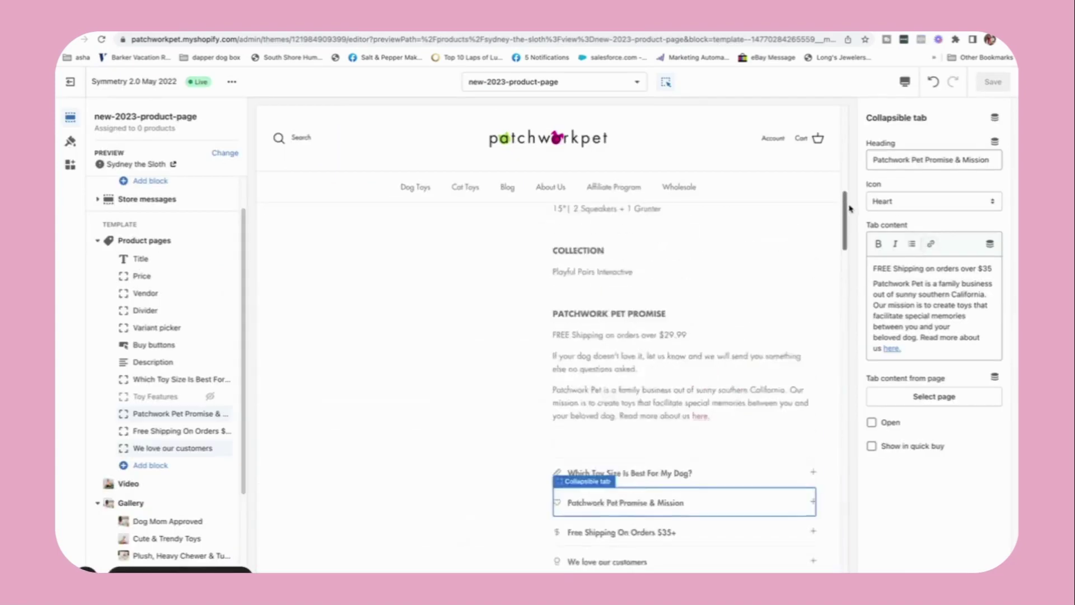
{"action": "scroll", "coordinate": [845, 276], "scroll_direction": "up", "scroll_amount": 10}
{"action": "scroll", "coordinate": [855, 294], "scroll_direction": "up", "scroll_amount": 10}
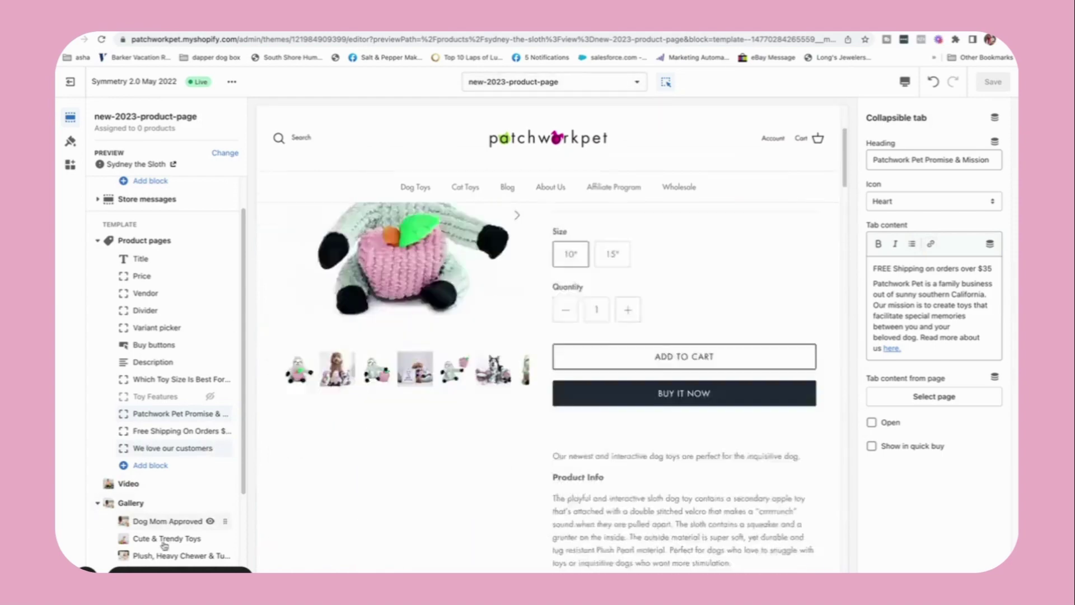
- Exit the theme editor and open the Avocado product from the store's product list
{"action": "left_click", "coordinate": [70, 82]}
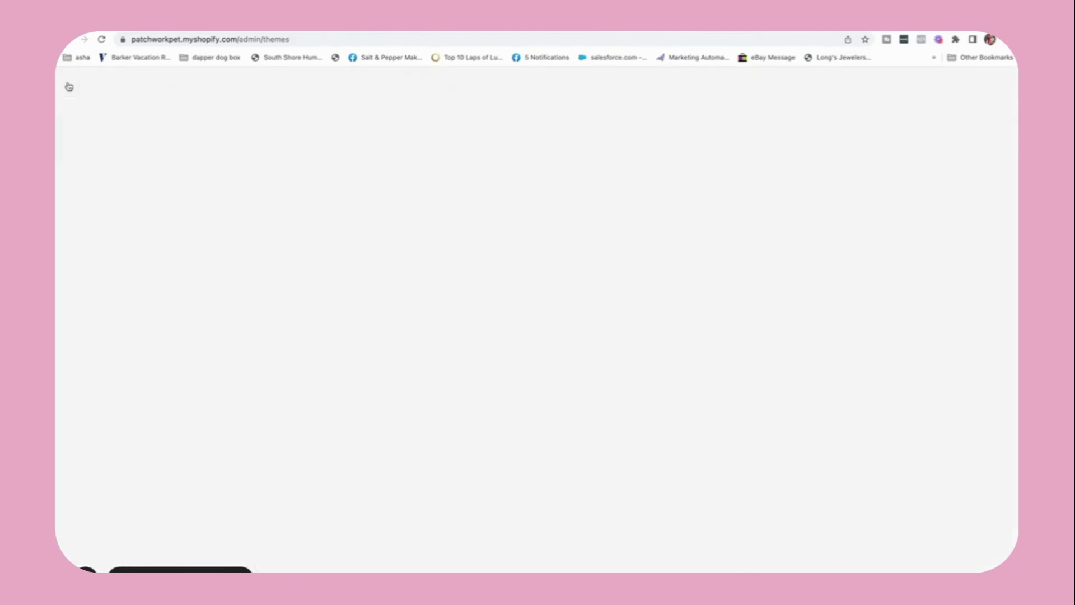
{"action": "left_click", "coordinate": [89, 145]}
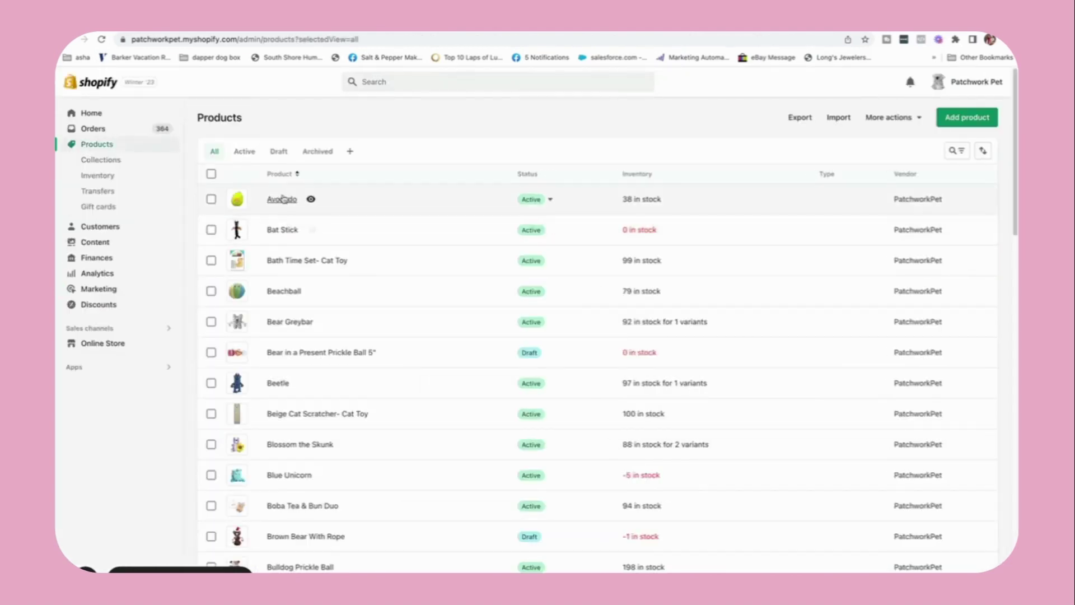
{"action": "left_click", "coordinate": [283, 199]}
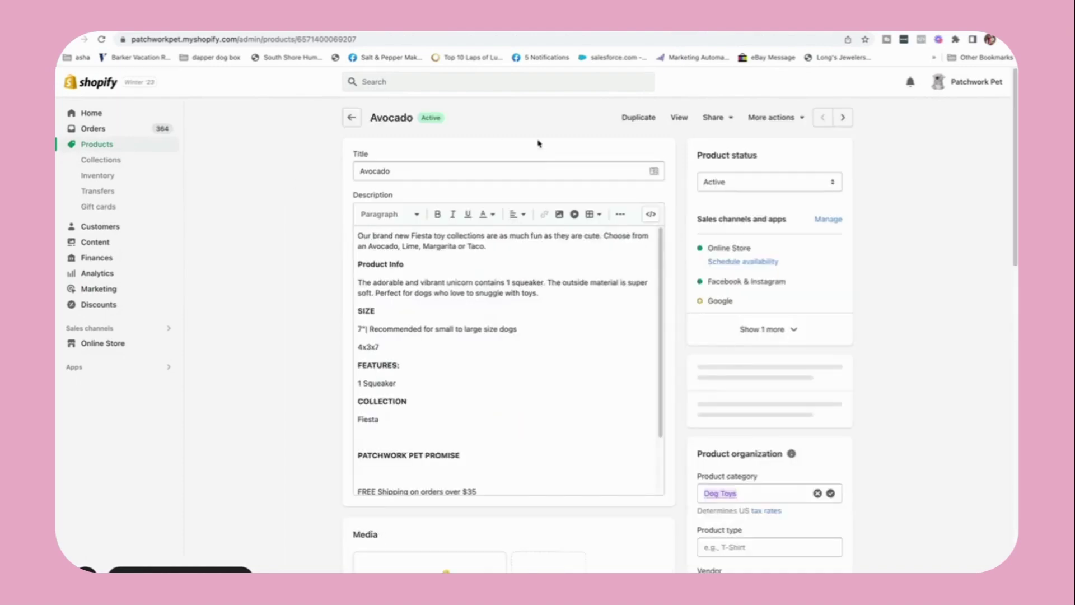
- Assign the new-2023-product-page theme template to the Avocado product and save it
{"action": "scroll", "coordinate": [729, 185], "scroll_direction": "down", "scroll_amount": 12}
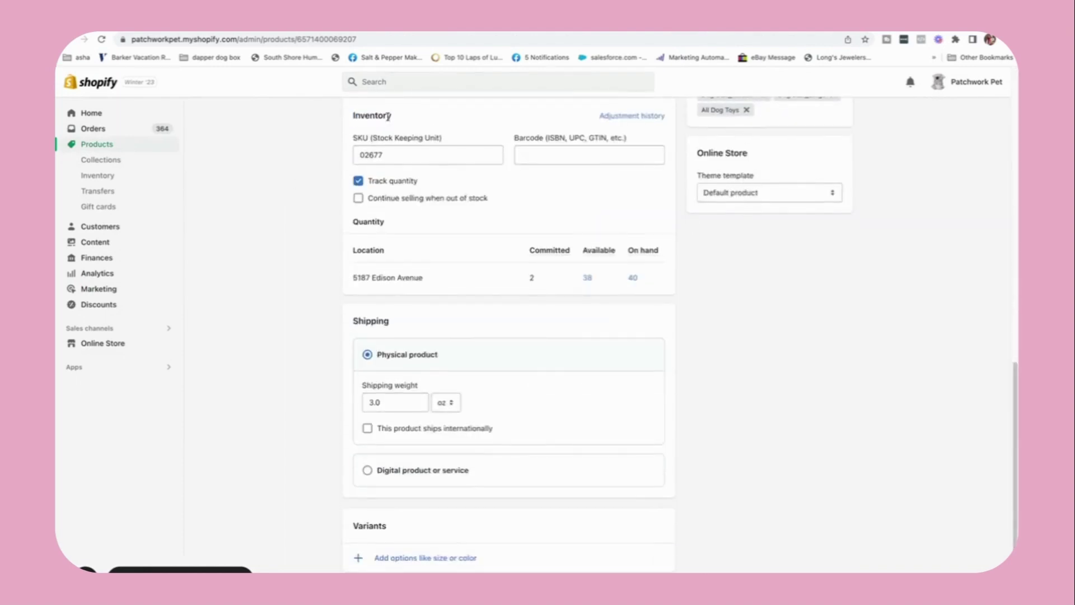
{"action": "left_click", "coordinate": [716, 193]}
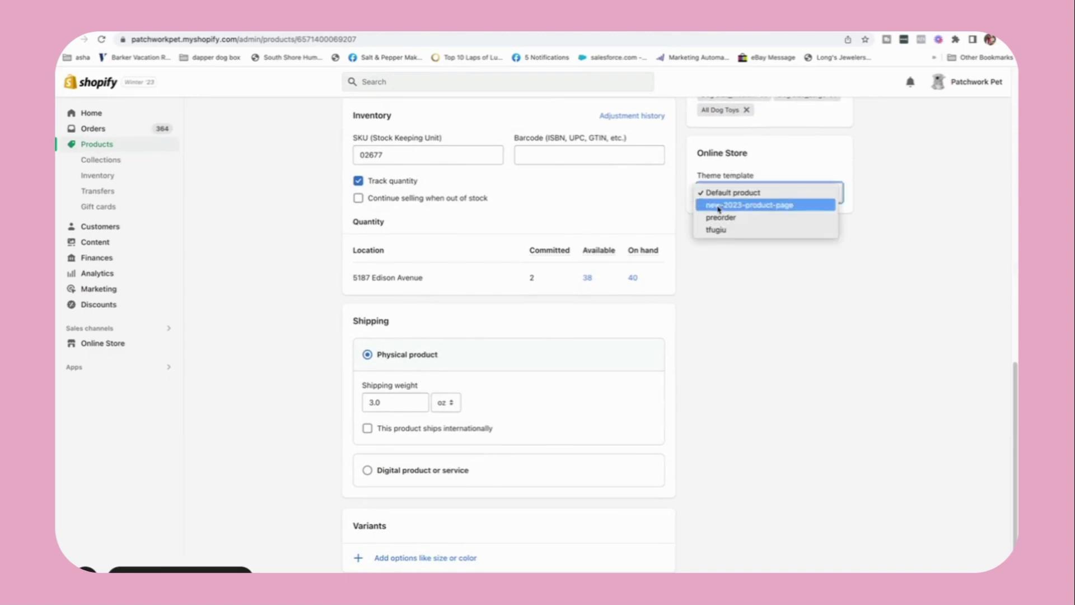
{"action": "left_click", "coordinate": [718, 206]}
{"action": "scroll", "coordinate": [718, 208], "scroll_direction": "up", "scroll_amount": 12}
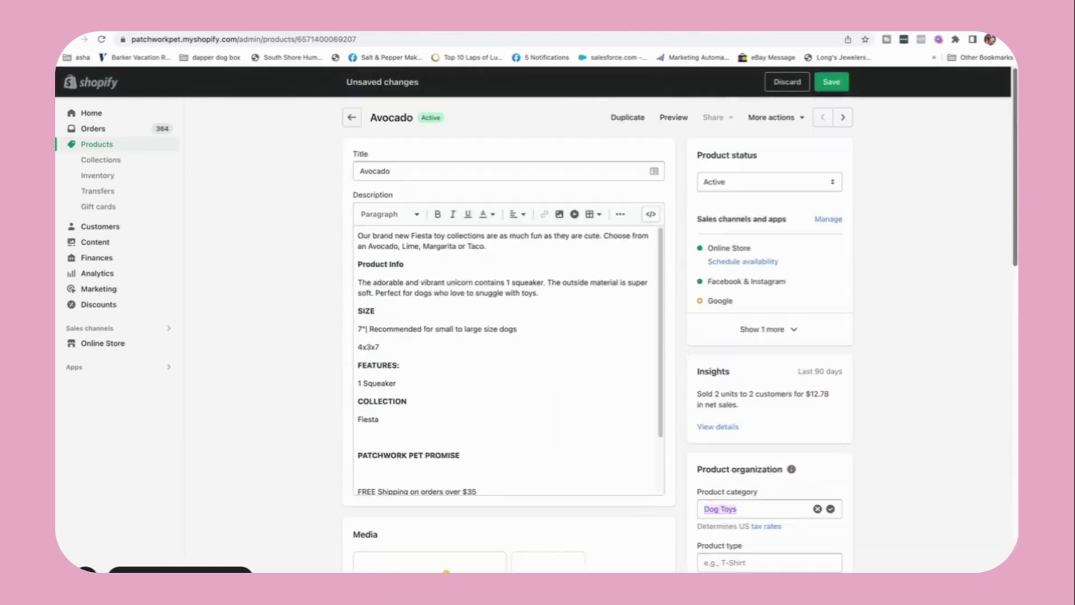
{"action": "left_click", "coordinate": [832, 81]}
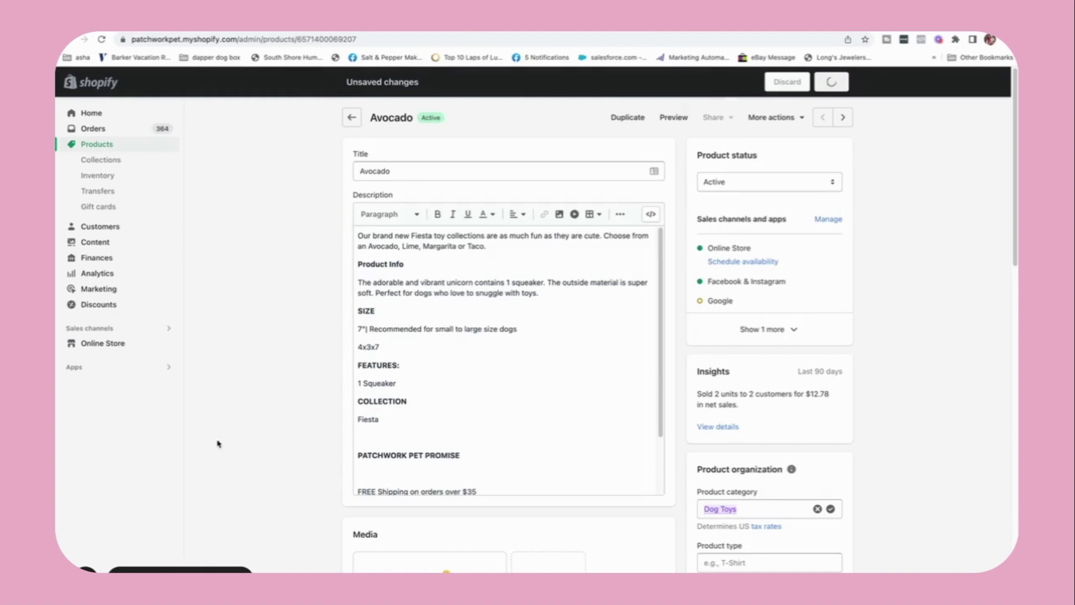
- Open the current Symmetry 2.0 May 2022 theme of the online store for customizing
{"action": "left_click", "coordinate": [112, 344]}
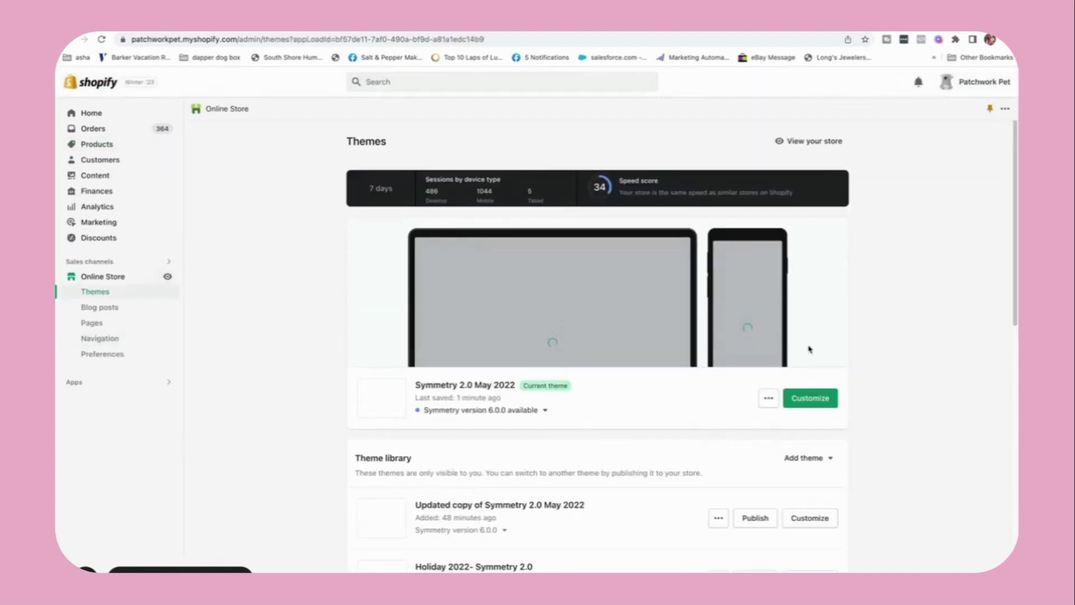
{"action": "left_click", "coordinate": [795, 400]}
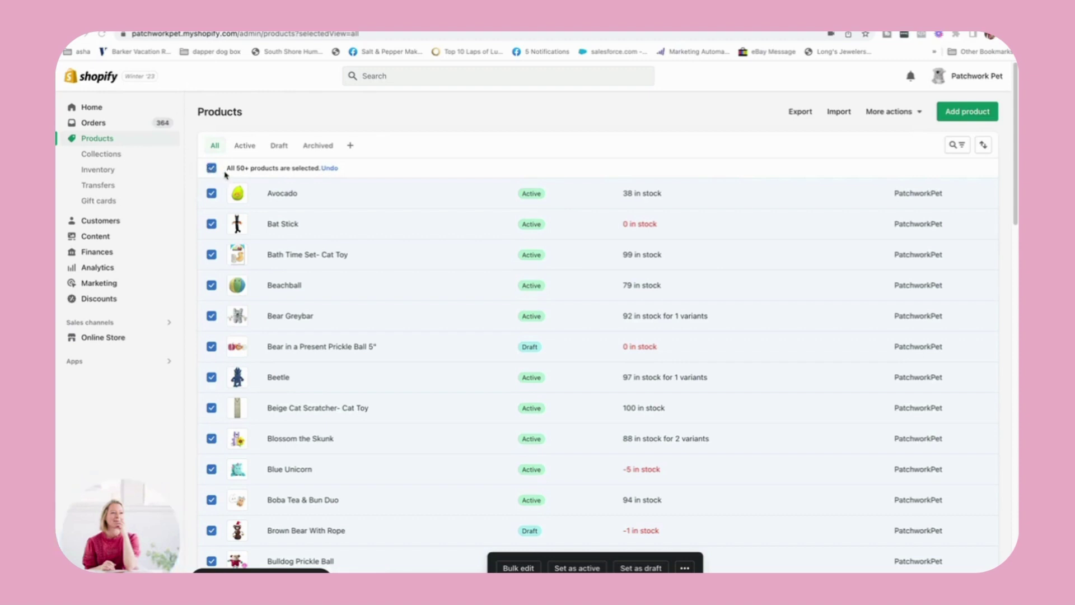
- Bulk edit the selected products and set the Bat Stick's template to product.new-2023-product-page
{"action": "left_click", "coordinate": [510, 567]}
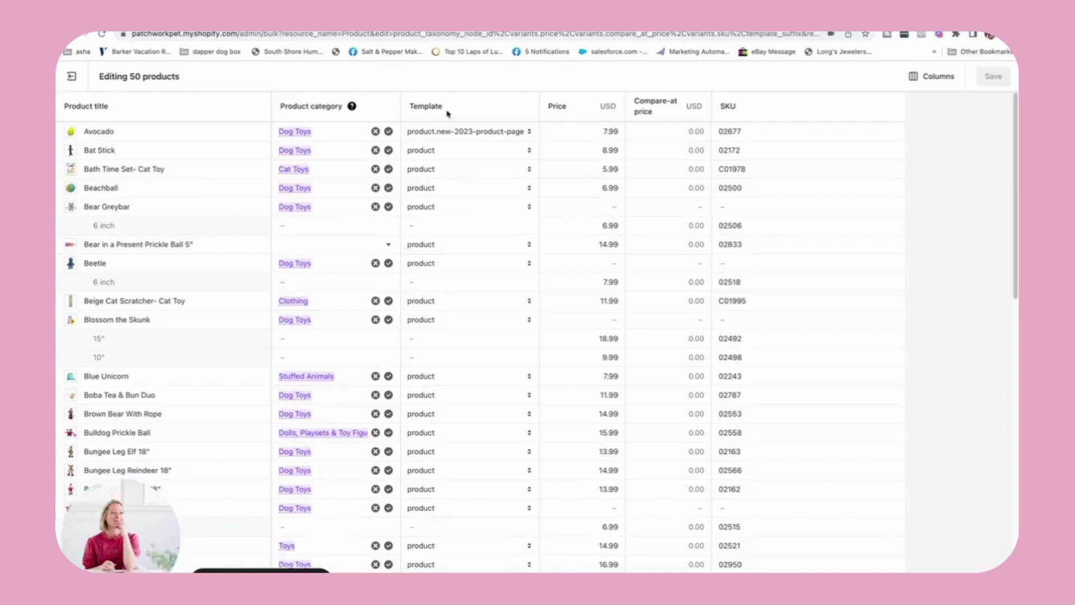
{"action": "left_click", "coordinate": [415, 151]}
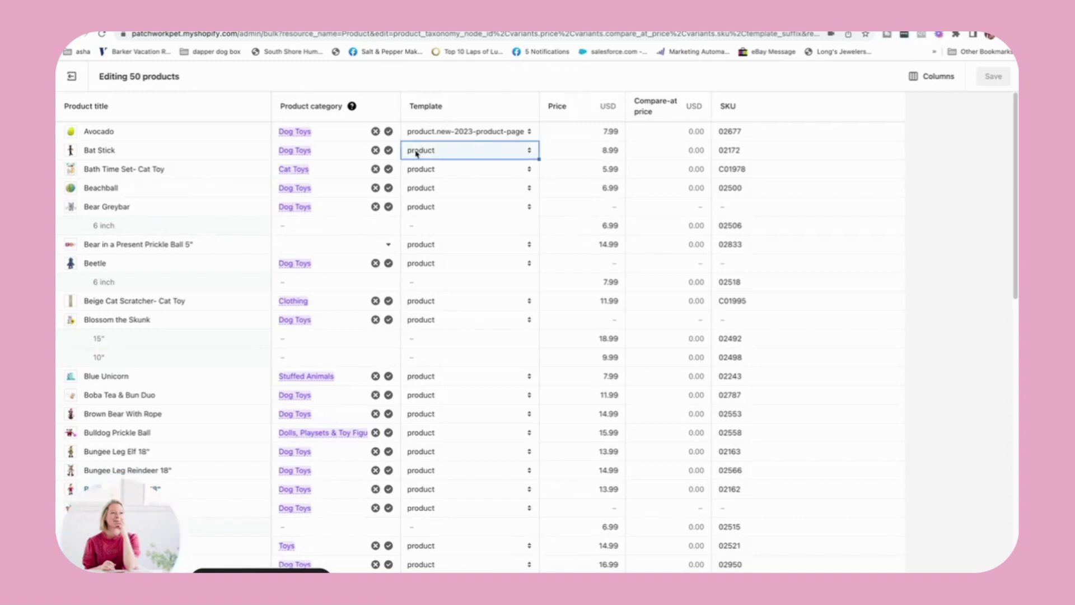
{"action": "left_click", "coordinate": [414, 151]}
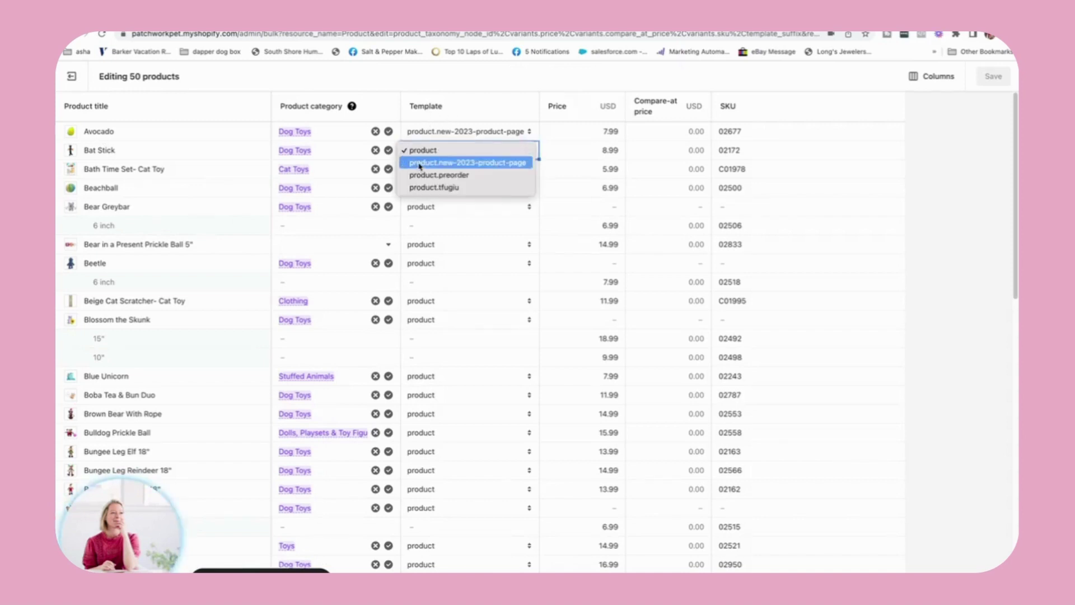
{"action": "left_click", "coordinate": [420, 163]}
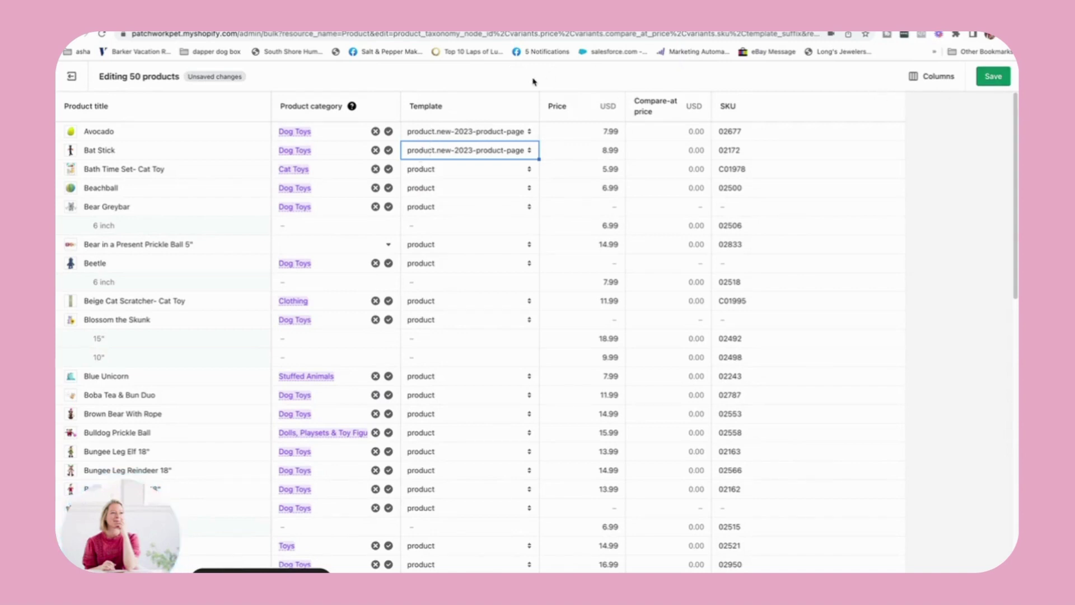
- Hide the Price, Compare-at price and SKU columns from the bulk editor
{"action": "left_click", "coordinate": [934, 77]}
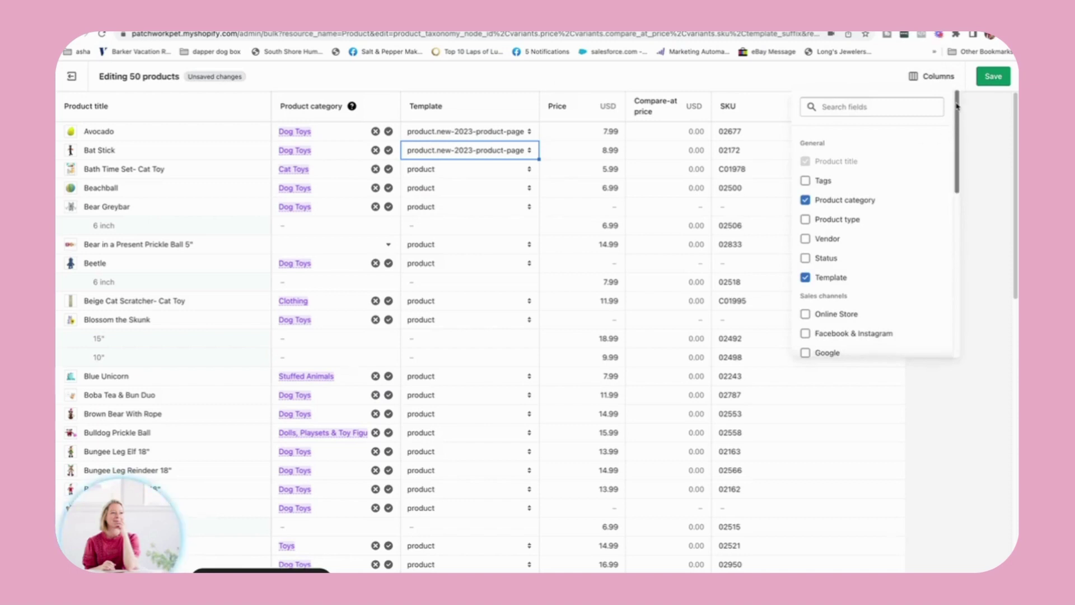
{"action": "left_click_drag", "start_coordinate": [956, 106], "coordinate": [957, 136]}
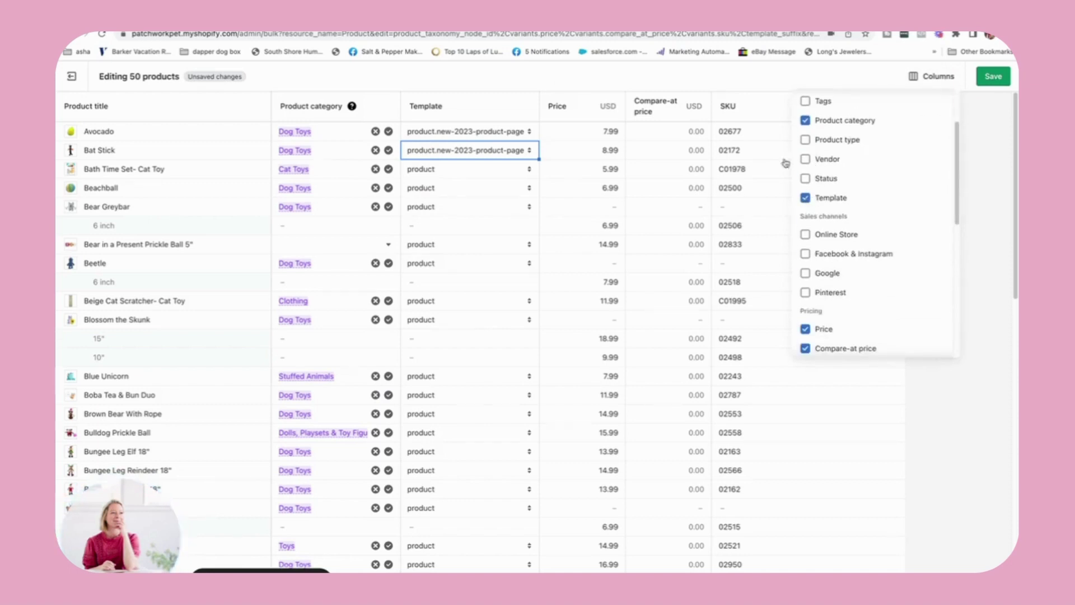
{"action": "left_click", "coordinate": [610, 107]}
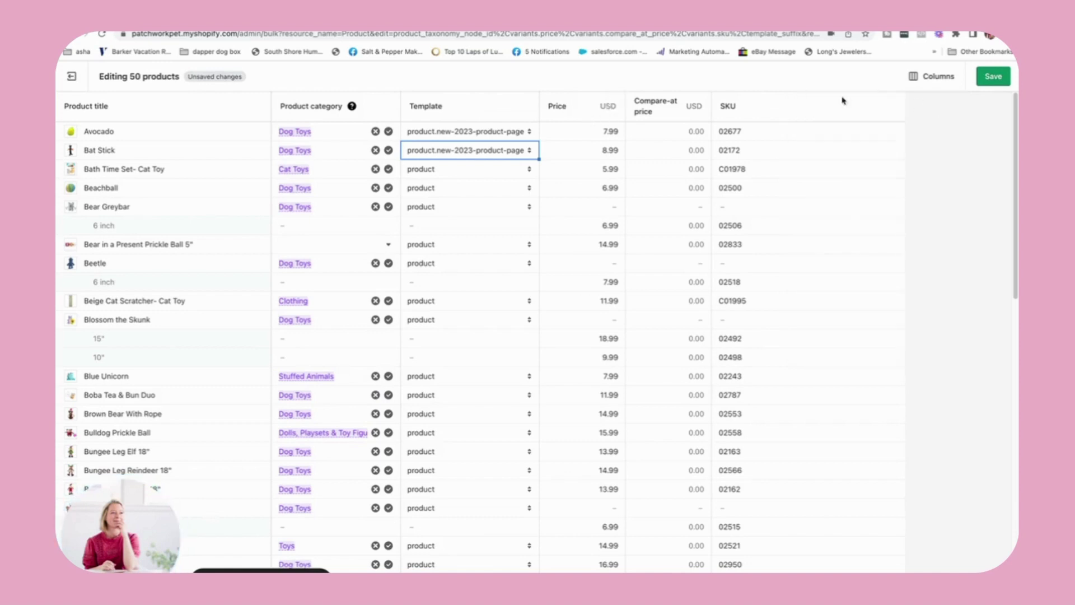
{"action": "left_click", "coordinate": [931, 77]}
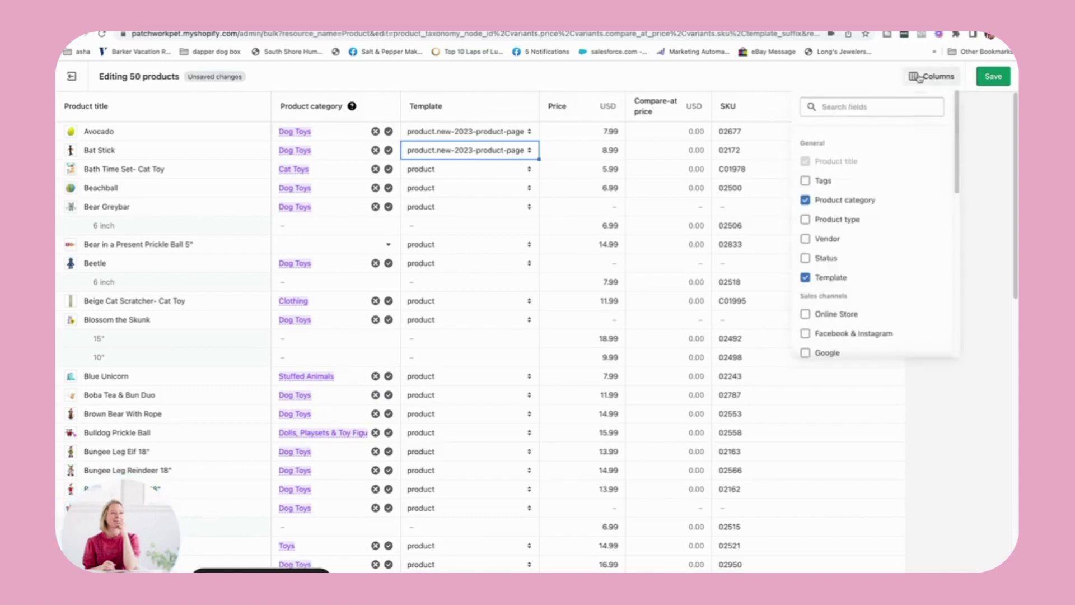
{"action": "left_click_drag", "start_coordinate": [957, 134], "coordinate": [961, 242]}
{"action": "left_click", "coordinate": [805, 128]}
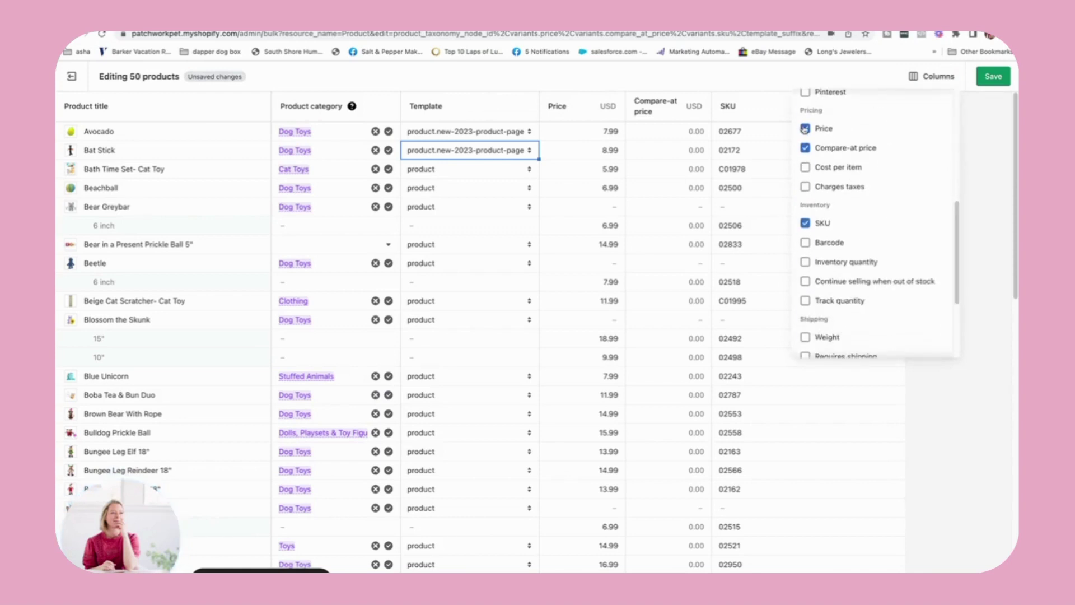
{"action": "left_click", "coordinate": [805, 147]}
{"action": "left_click", "coordinate": [806, 224]}
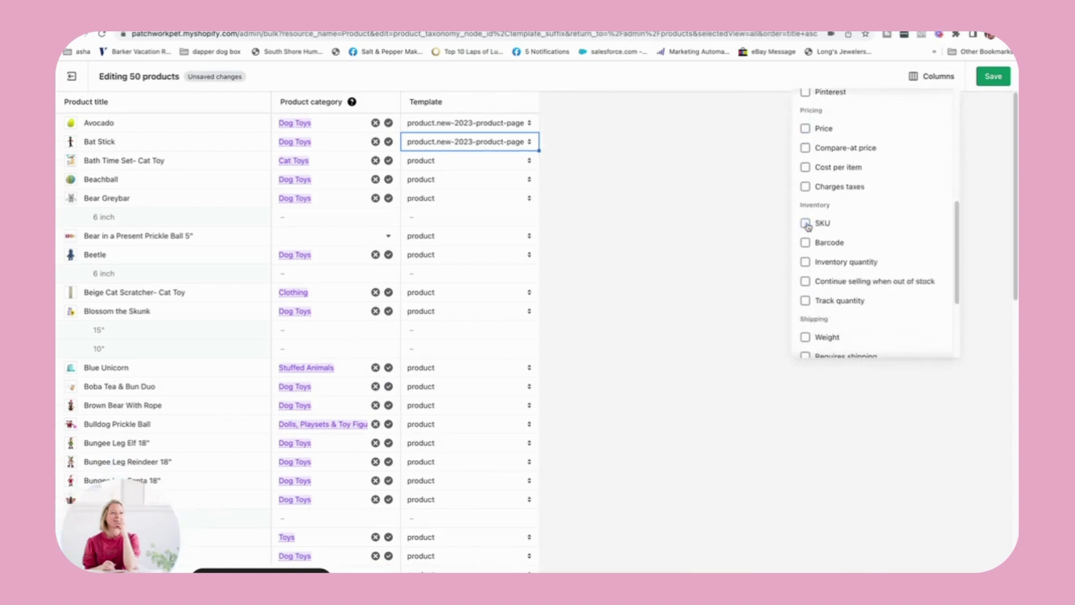
{"action": "left_click", "coordinate": [664, 196]}
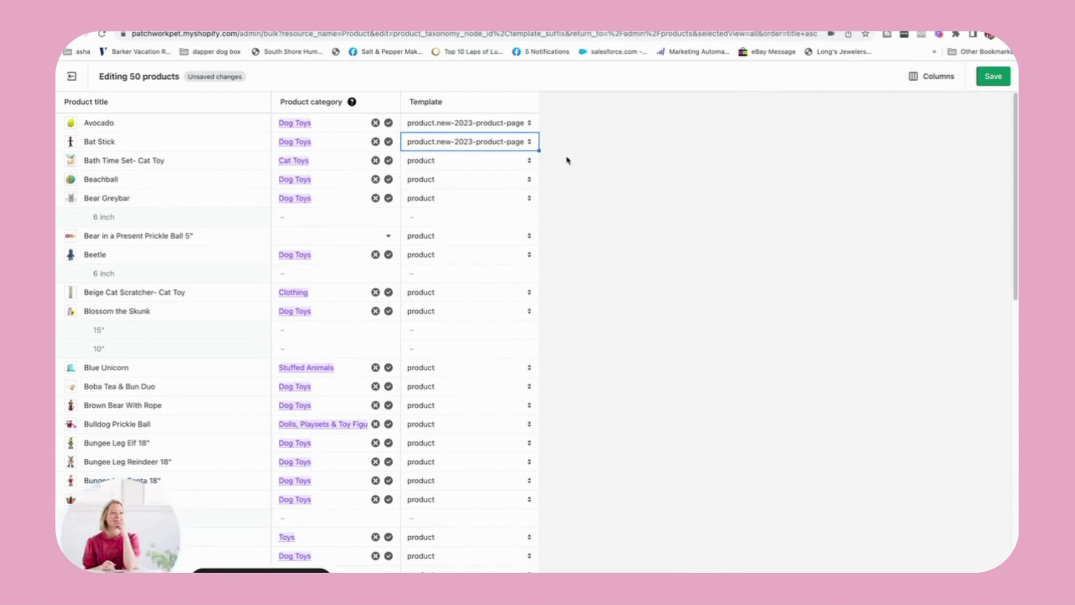
- Set the template of Bath Time Set- Cat Toy, Beachball and Bear Greybar to product.new-2023-product-page
{"action": "left_click", "coordinate": [438, 161]}
{"action": "left_click", "coordinate": [421, 168]}
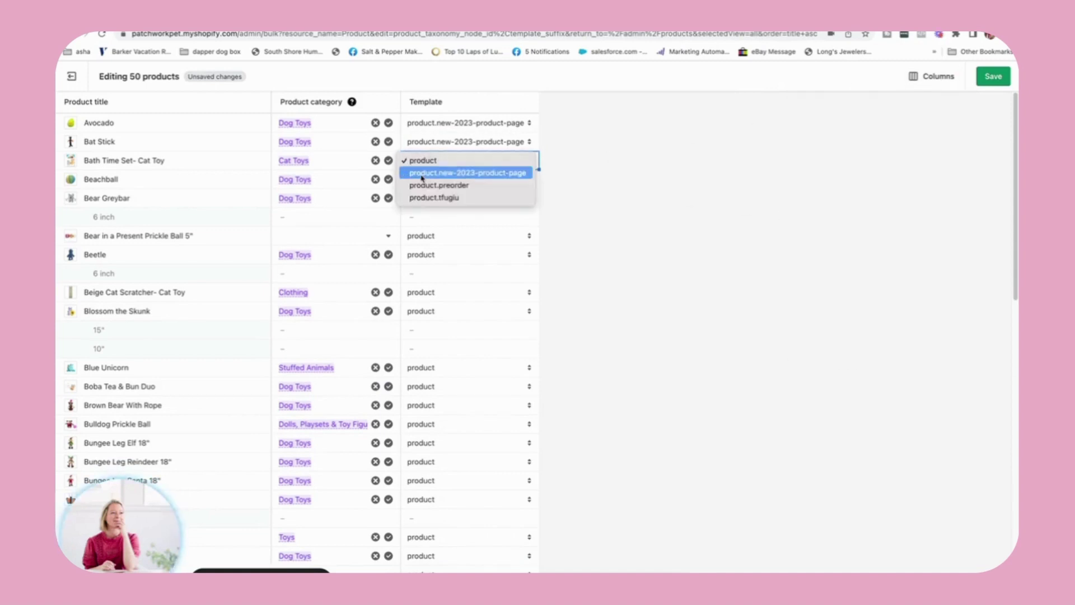
{"action": "left_click", "coordinate": [421, 173]}
{"action": "left_click", "coordinate": [421, 180]}
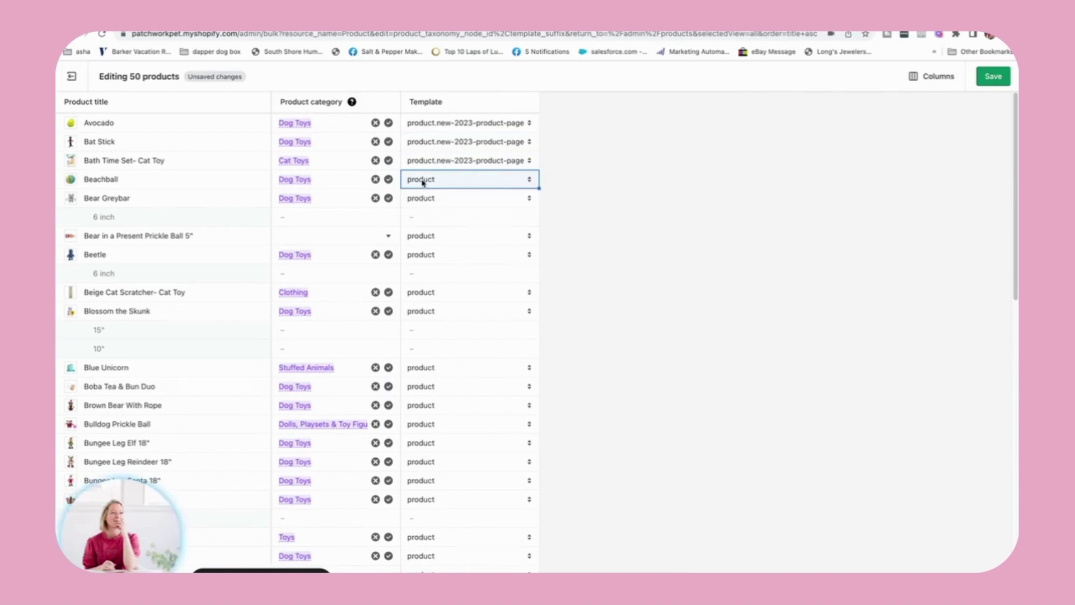
{"action": "left_click", "coordinate": [422, 182]}
{"action": "left_click", "coordinate": [422, 193]}
{"action": "left_click", "coordinate": [421, 200]}
{"action": "left_click", "coordinate": [422, 201]}
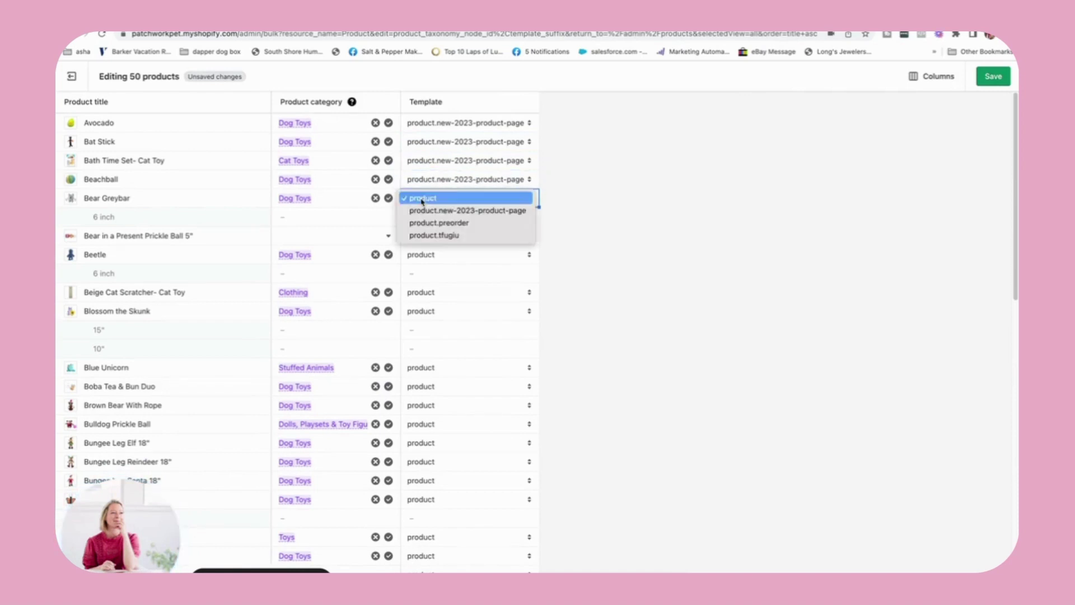
{"action": "left_click", "coordinate": [424, 211]}
- Assign the product.new-2023-product-page template to Bear in a Present Prickle Ball 5" and Beetle
{"action": "left_click", "coordinate": [420, 236]}
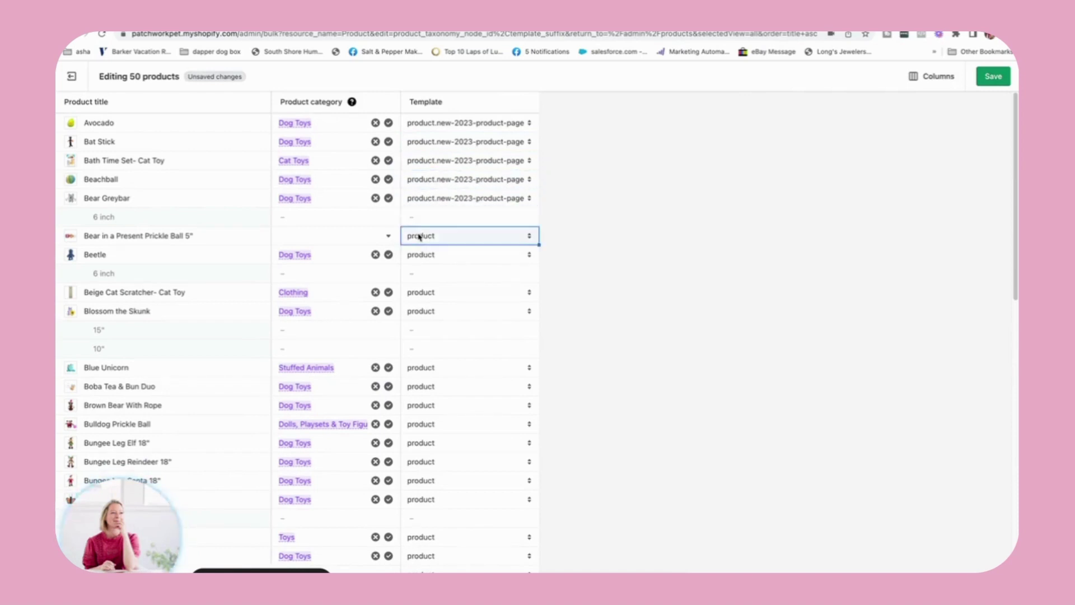
{"action": "left_click", "coordinate": [421, 238]}
{"action": "left_click", "coordinate": [422, 248]}
{"action": "left_click", "coordinate": [417, 256]}
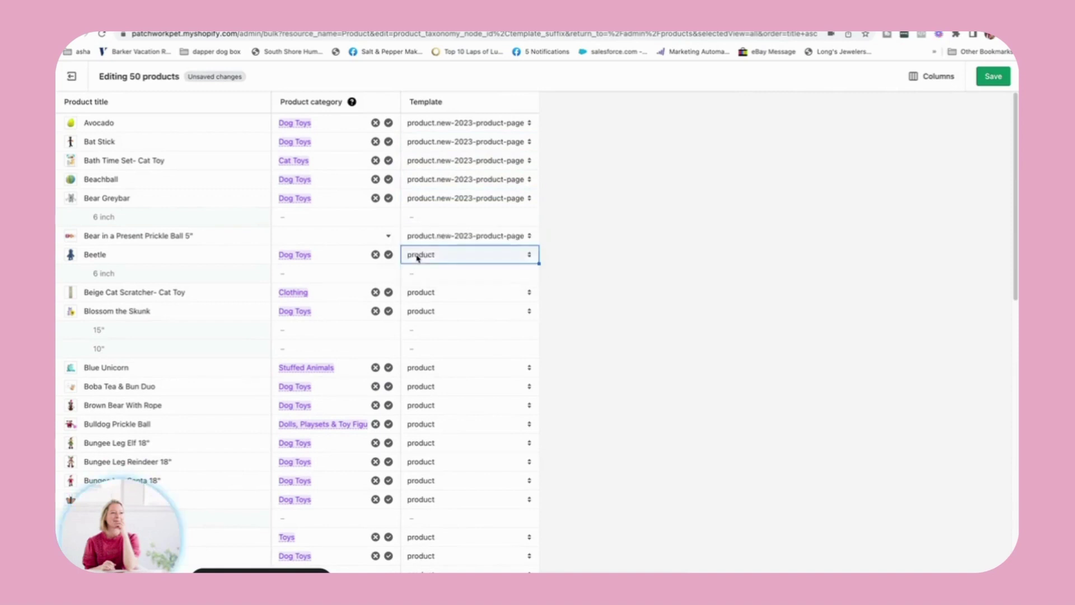
{"action": "left_click", "coordinate": [418, 257]}
{"action": "left_click", "coordinate": [418, 269]}
- Assign the product.new-2023-product-page template to Beige Cat Scratcher- Cat Toy and Blossom the Skunk
{"action": "left_click", "coordinate": [422, 293]}
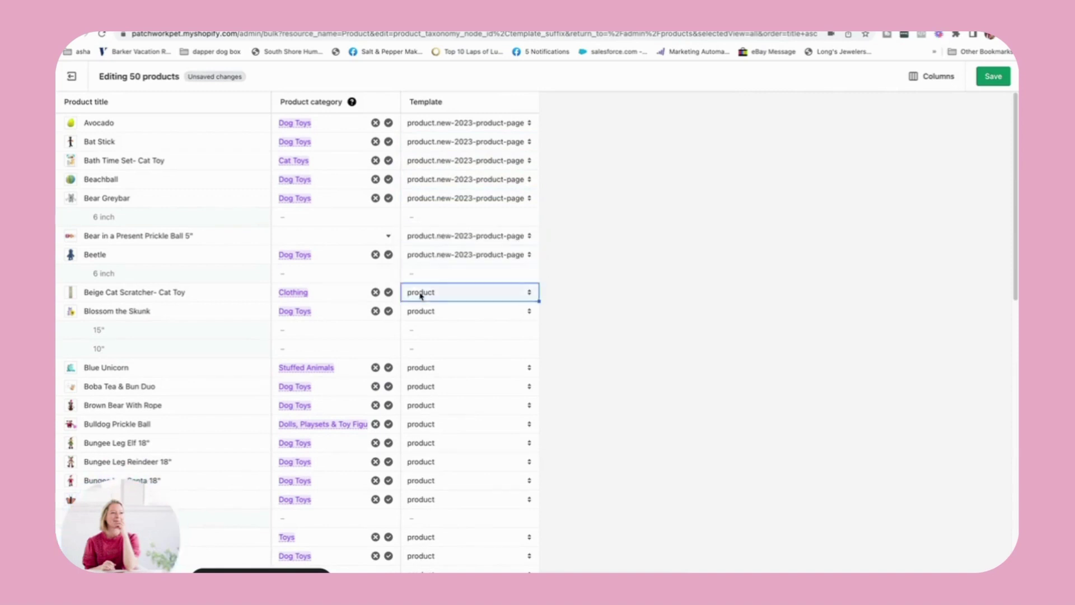
{"action": "left_click", "coordinate": [422, 294]}
{"action": "left_click", "coordinate": [422, 306]}
{"action": "left_click", "coordinate": [423, 311]}
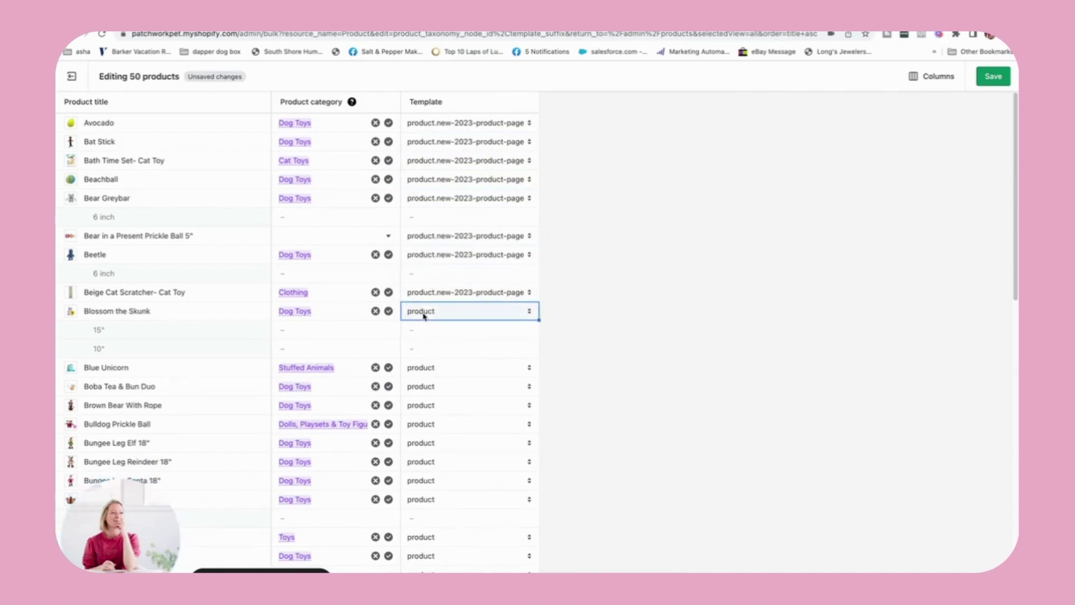
{"action": "left_click", "coordinate": [425, 312]}
{"action": "left_click", "coordinate": [425, 324]}
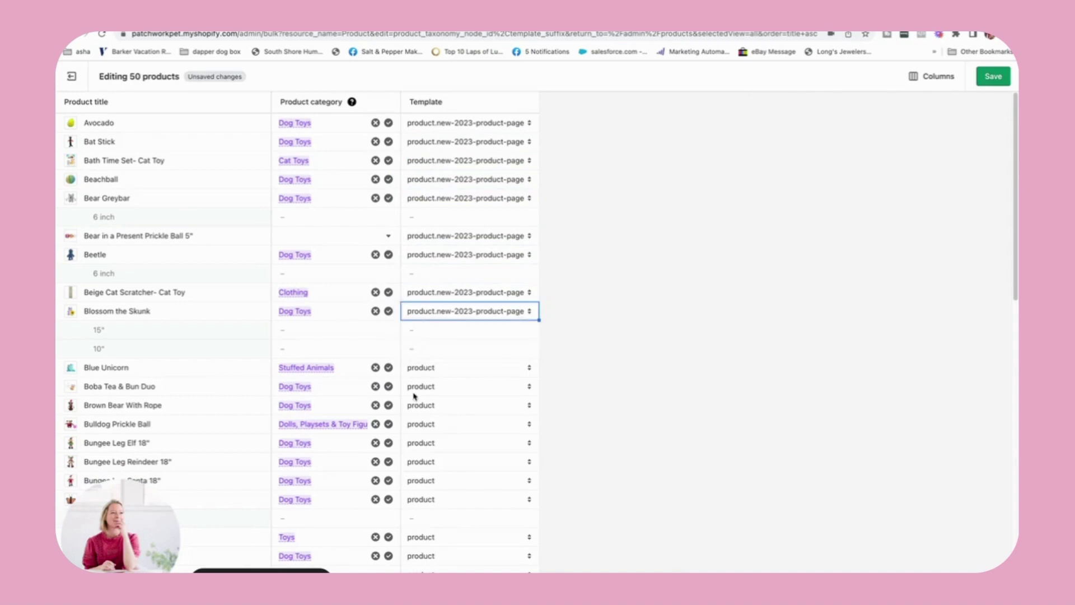
- Assign the product.new-2023-product-page template to Blue Unicorn and Boba Tea & Bun Duo
{"action": "left_click", "coordinate": [420, 370]}
{"action": "left_click", "coordinate": [419, 370]}
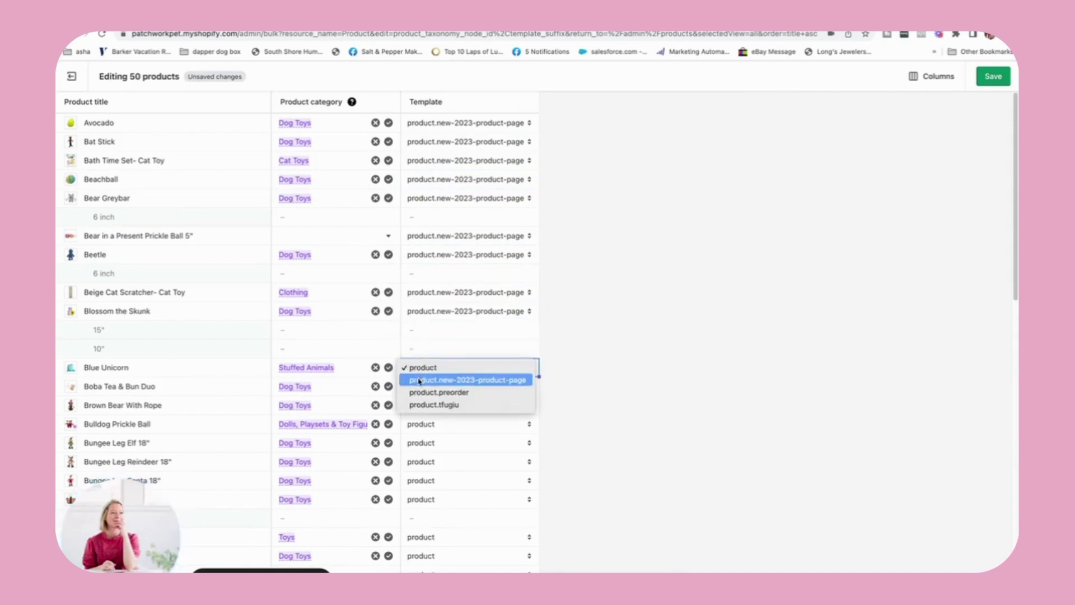
{"action": "left_click", "coordinate": [421, 380]}
{"action": "left_click", "coordinate": [422, 386]}
{"action": "left_click", "coordinate": [421, 393]}
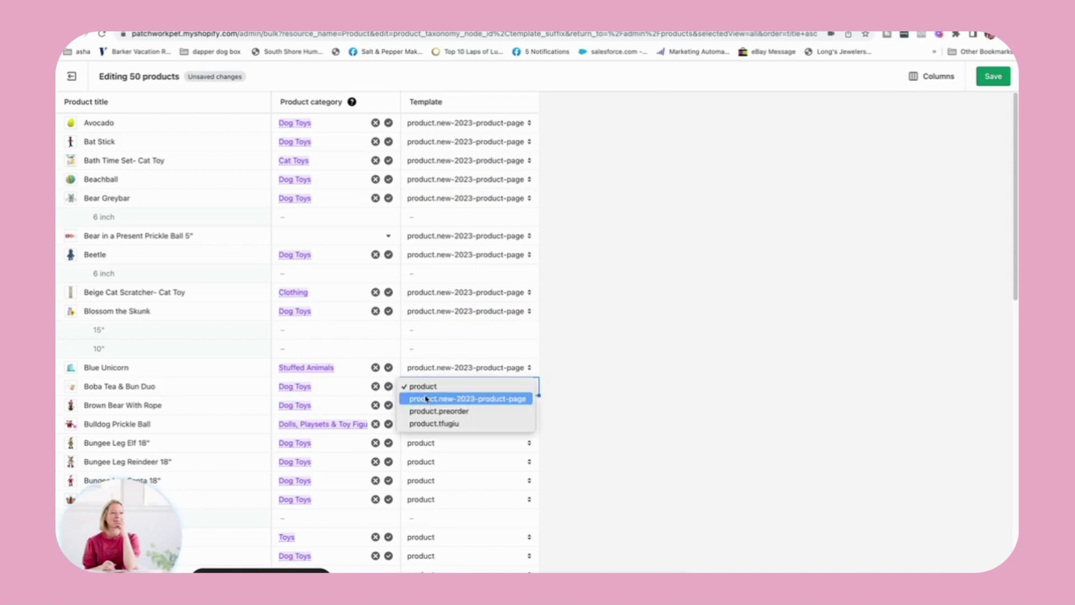
{"action": "left_click", "coordinate": [427, 401]}
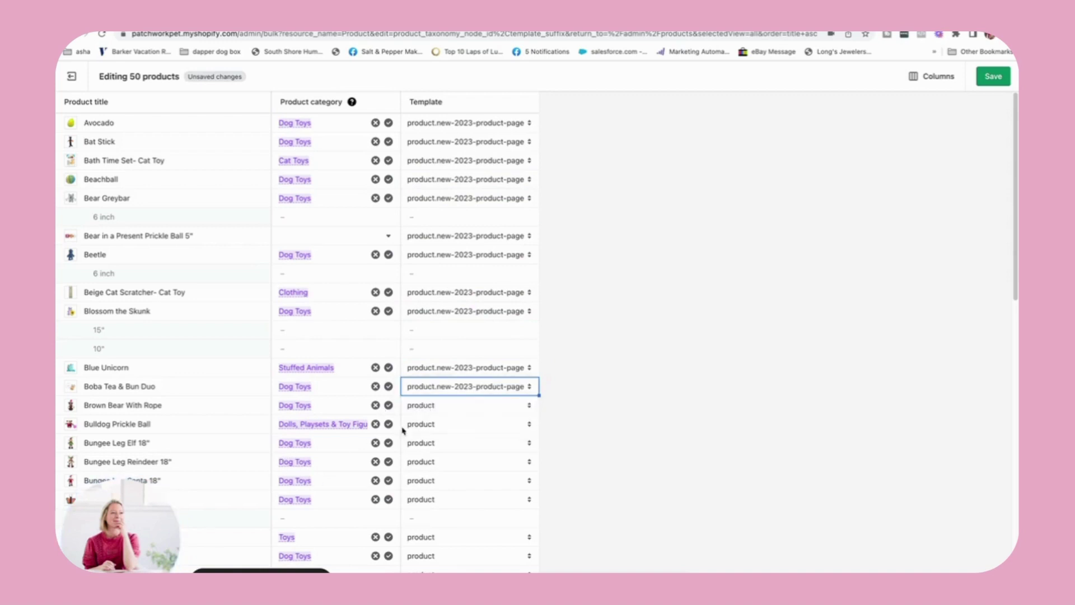